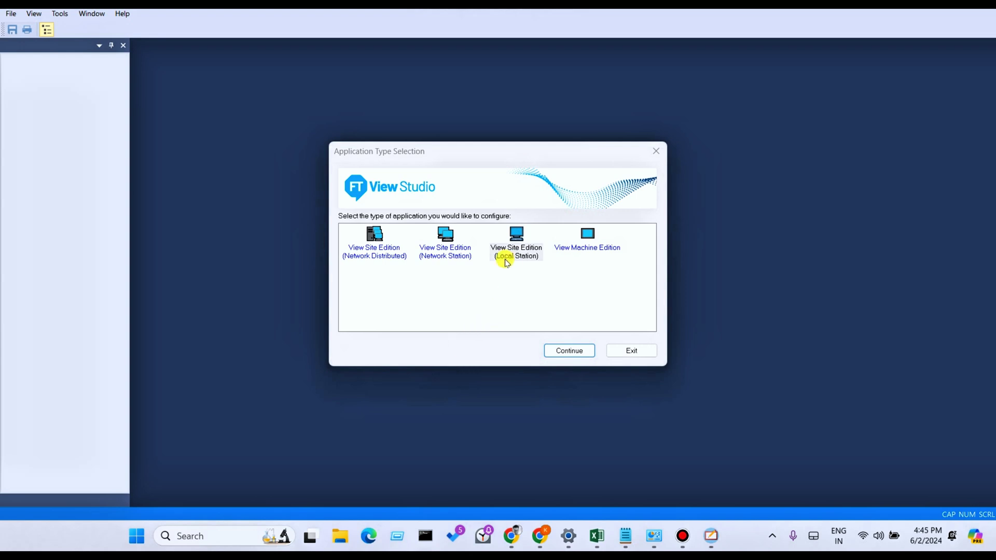
Select the View Site Edition (Local Station) application type and open the For _Youtube_Lerning application.
left_click_drag(470, 154, 467, 182)
double_click(510, 281)
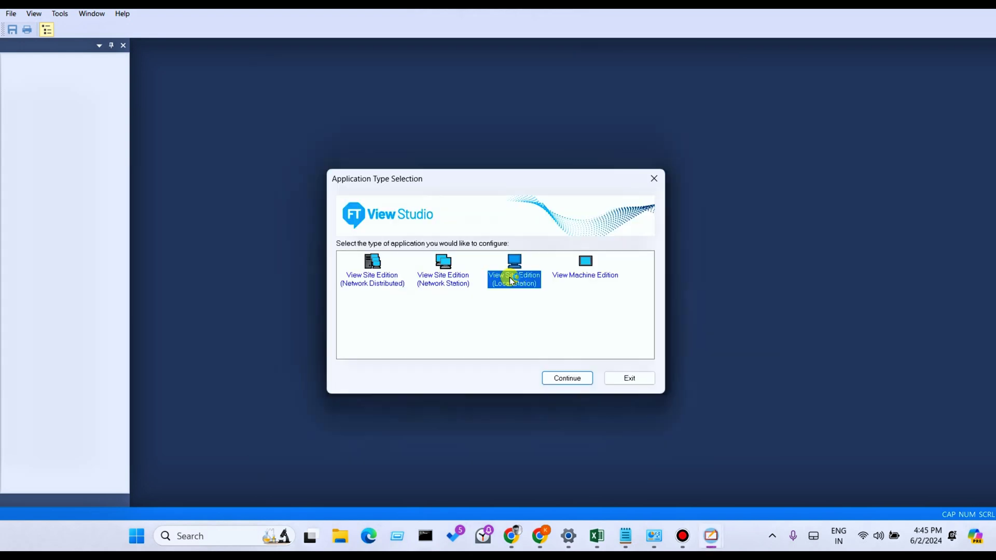
left_click(567, 378)
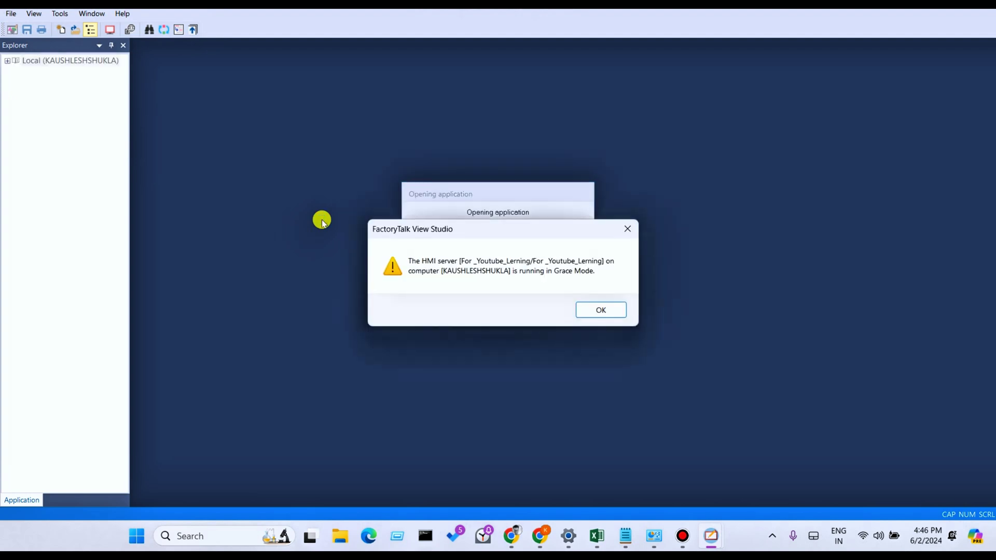
key("Return")
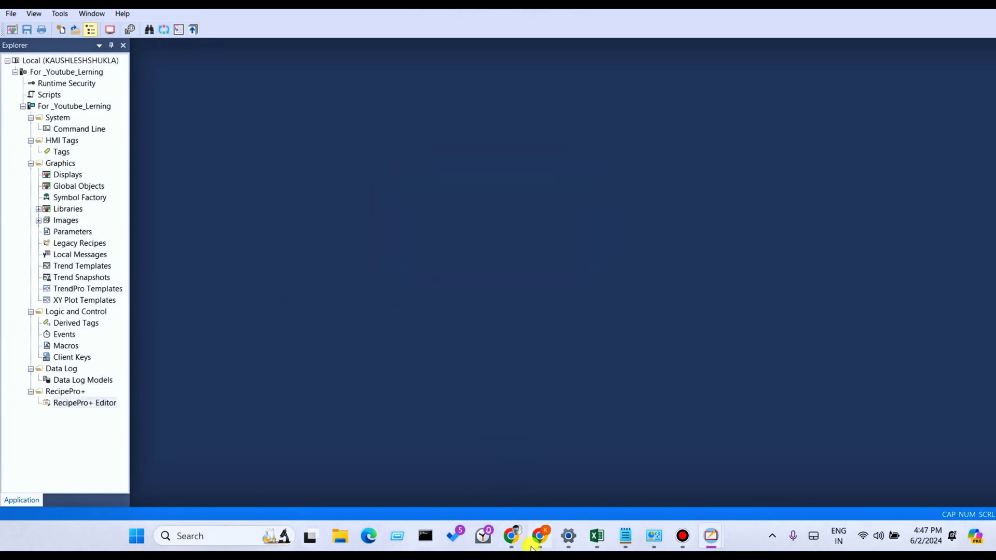
key("super+alt+8")
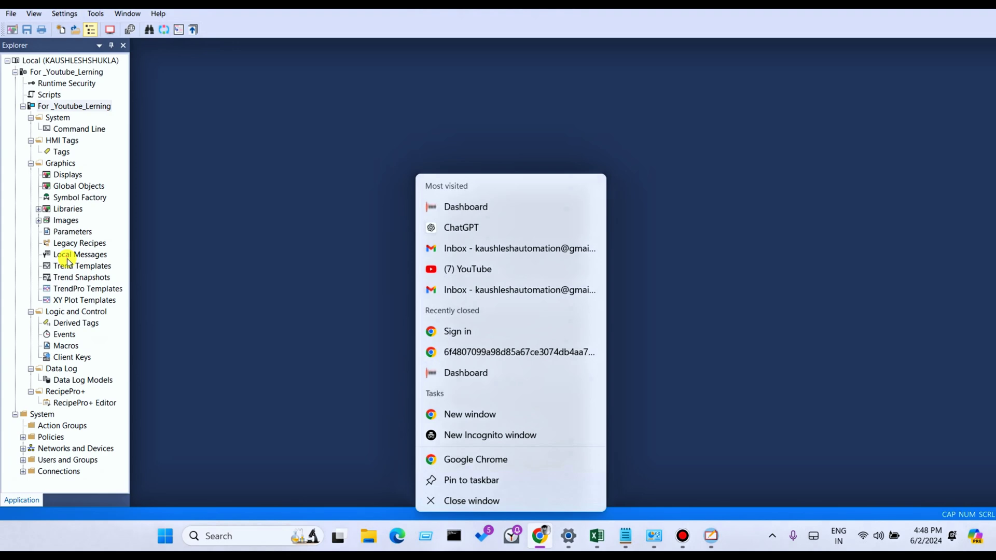
Create a new folder named Animation under the graphics Displays.
left_click(55, 175)
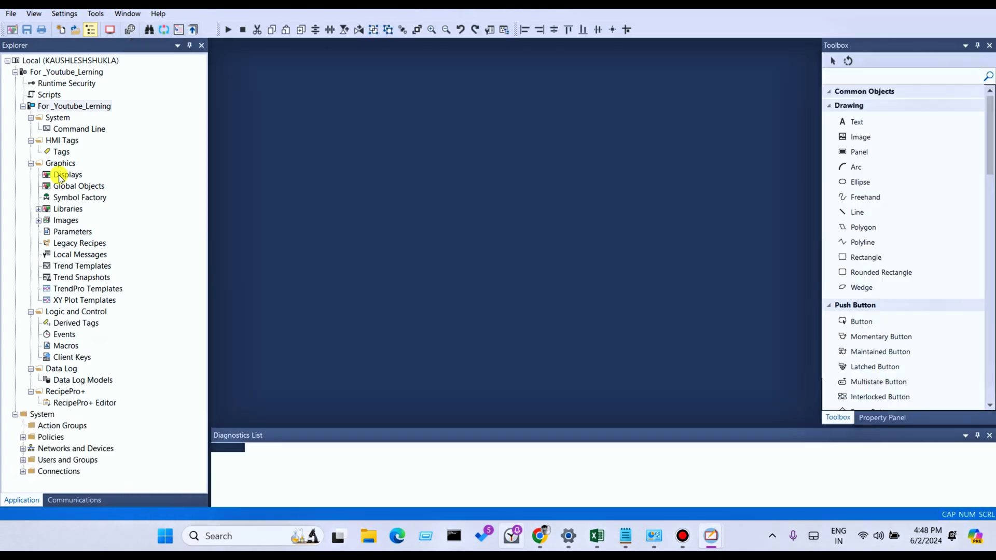
right_click(59, 175)
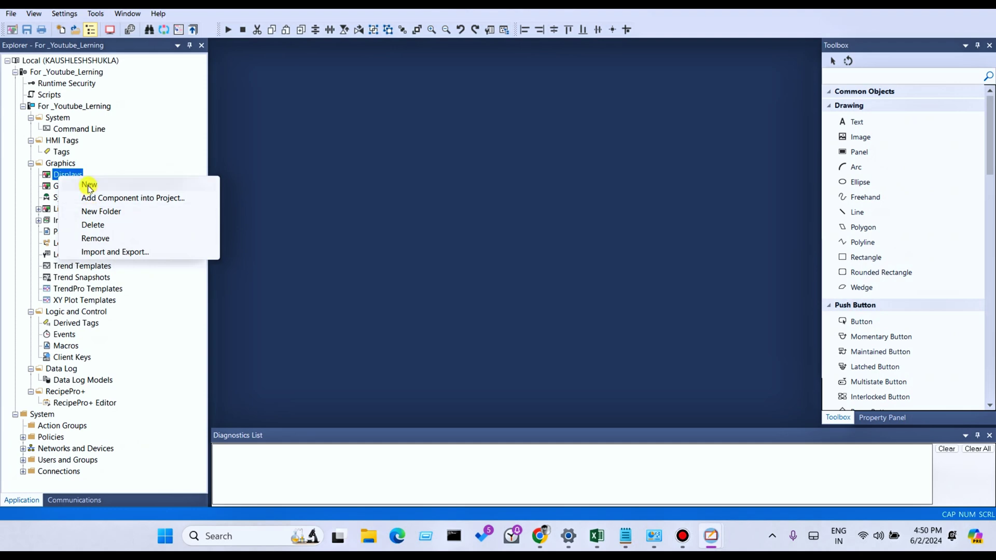
left_click(96, 212)
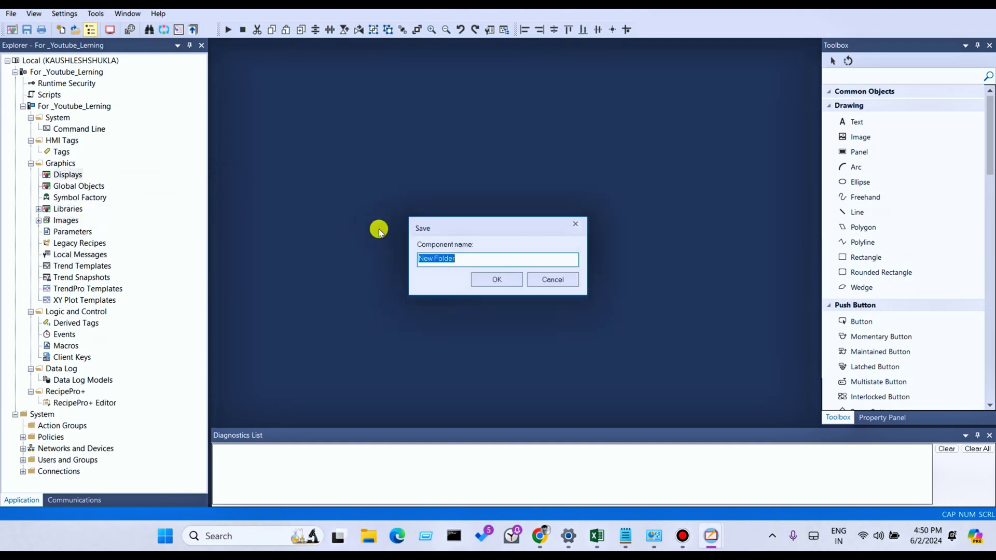
key("BackSpace")
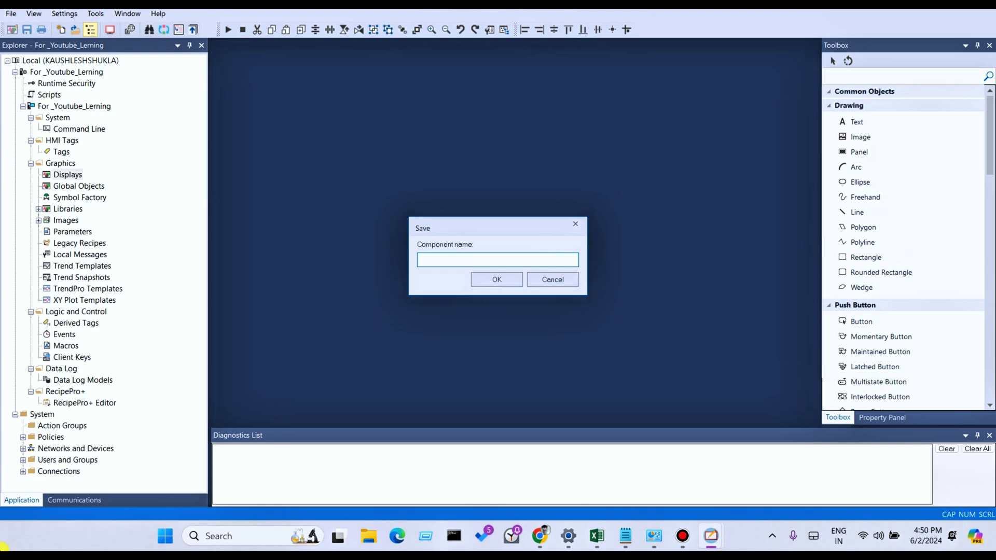
type("Animation")
key("Return")
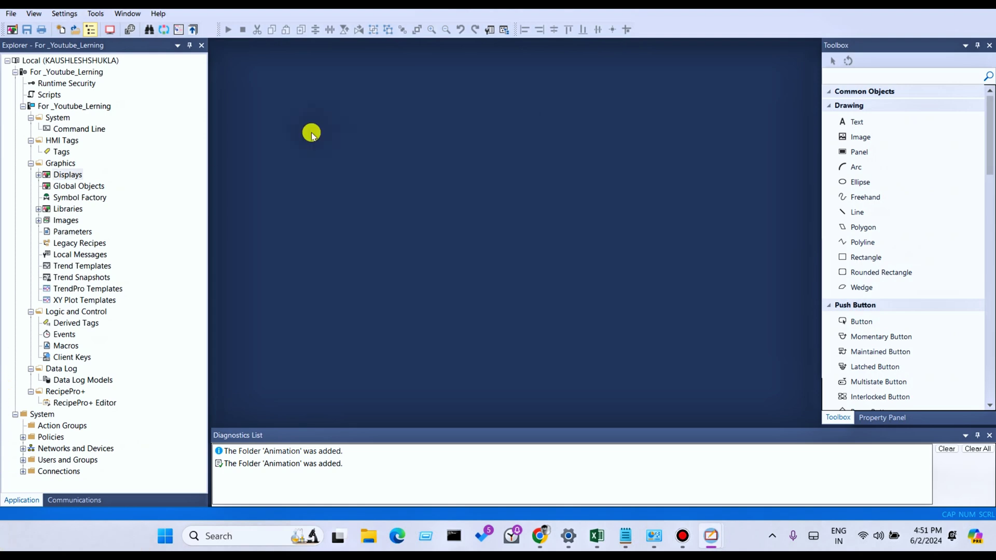
Create a new display in the Animation folder and maximize its window.
double_click(43, 176)
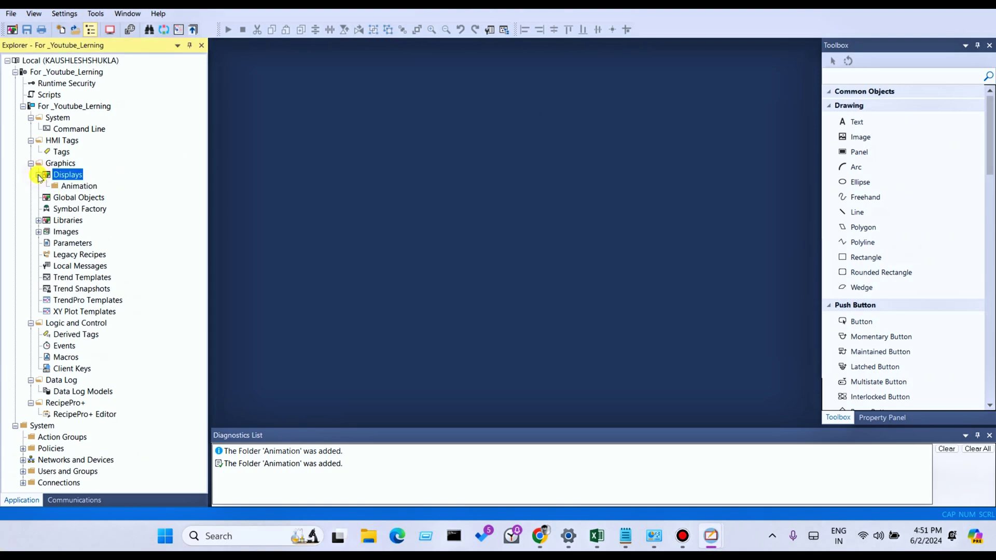
left_click(81, 188)
right_click(82, 186)
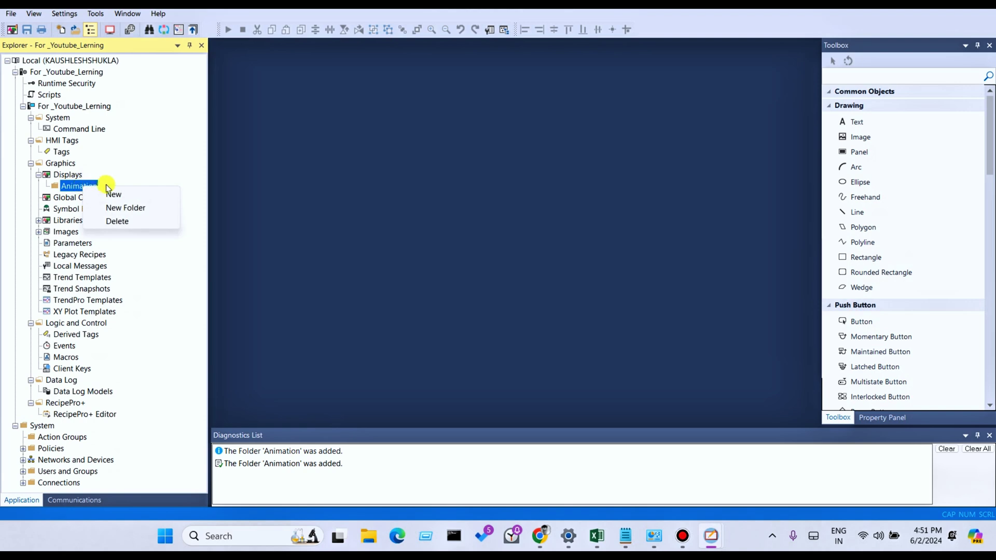
left_click(112, 196)
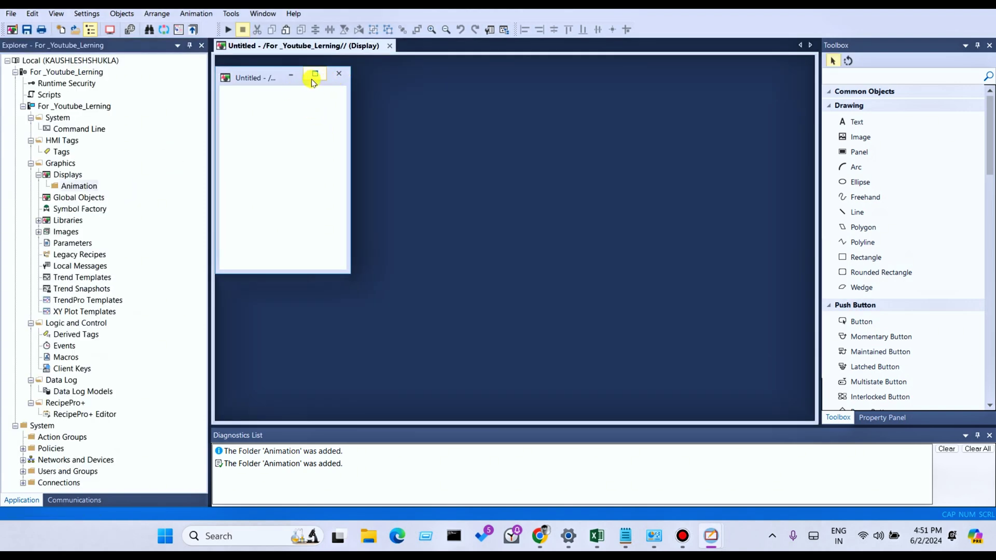
left_click(258, 78)
left_click_drag(281, 79, 329, 109)
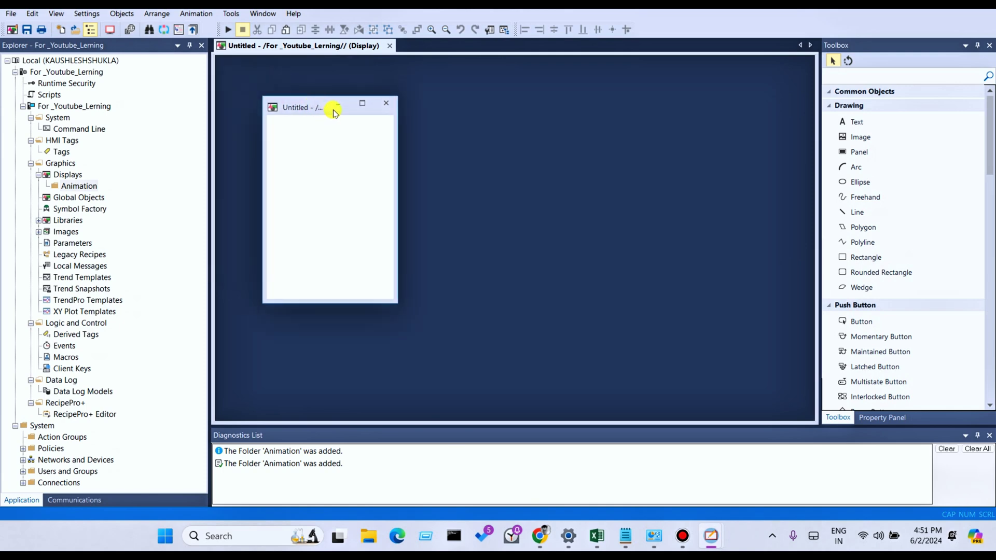
left_click(363, 106)
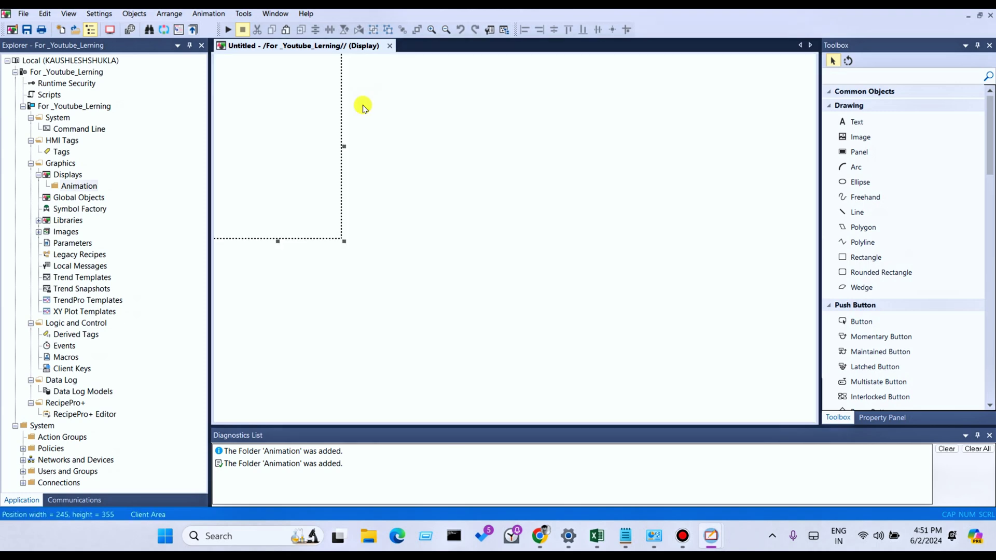
Open the display settings of the new untitled display and move the dialog clear of the window's upper edge.
right_click(389, 110)
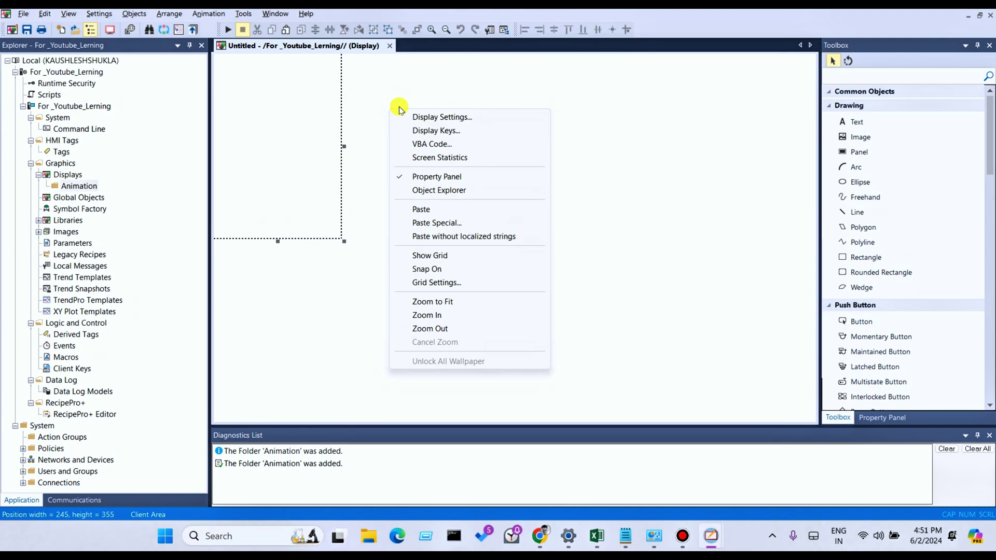
left_click(423, 124)
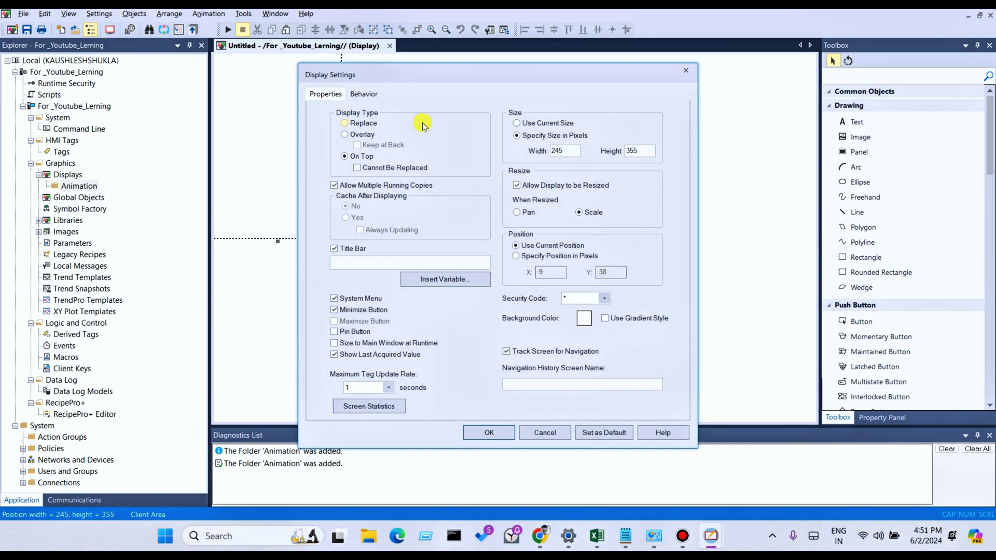
left_click_drag(404, 71, 407, 111)
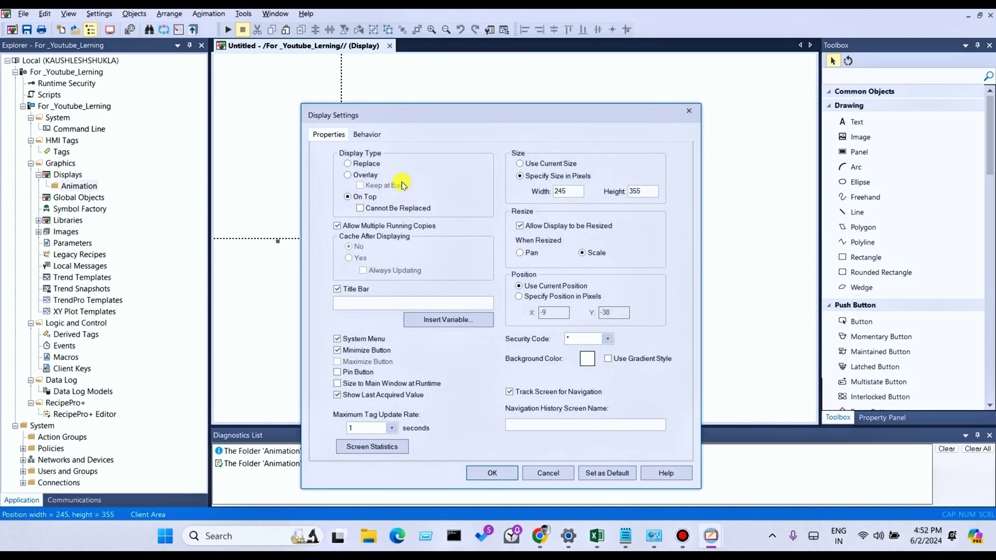
left_click_drag(406, 118, 412, 120)
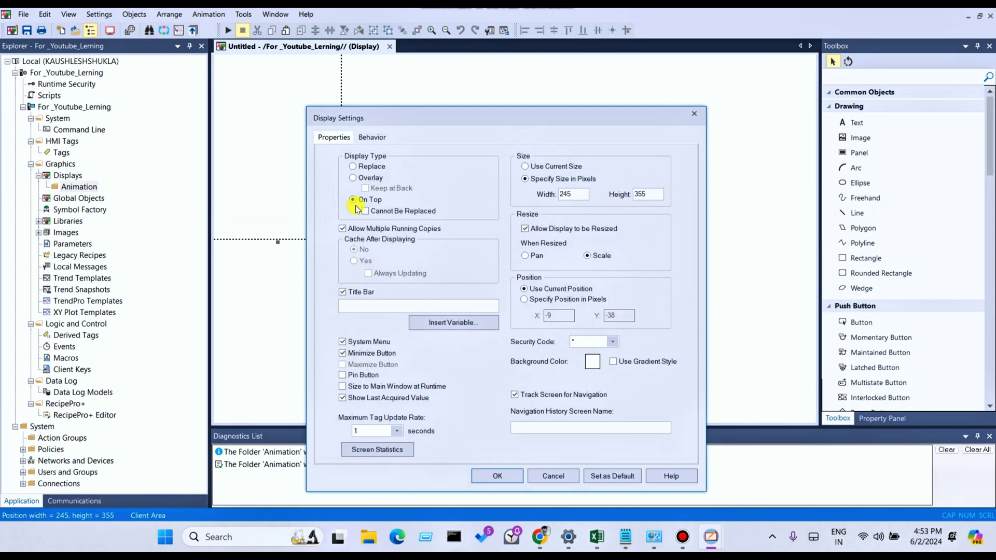
Try the Replace display type and the Overlay type with the Keep at Back option.
left_click(355, 169)
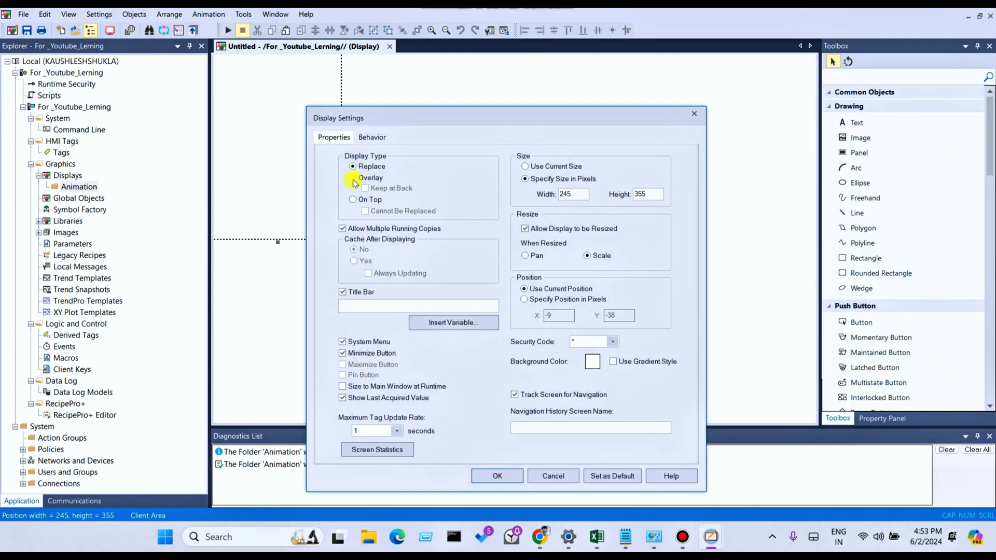
left_click(353, 178)
left_click(363, 191)
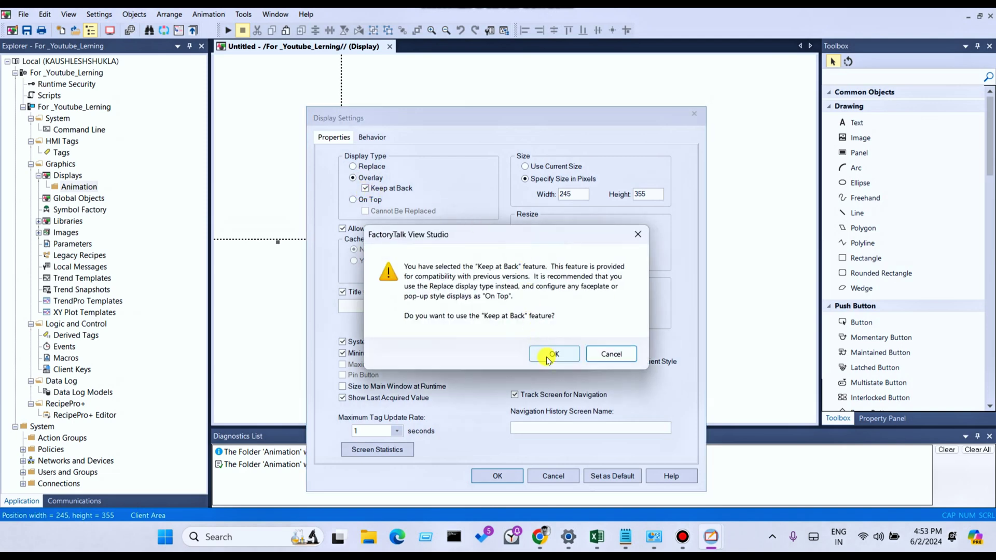
left_click(606, 354)
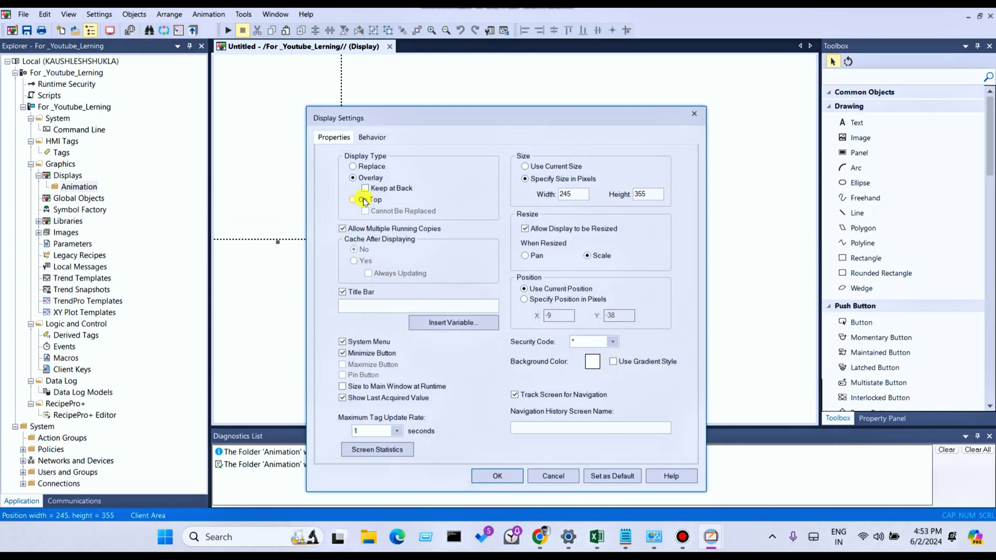
left_click(353, 168)
left_click(357, 180)
left_click(366, 189)
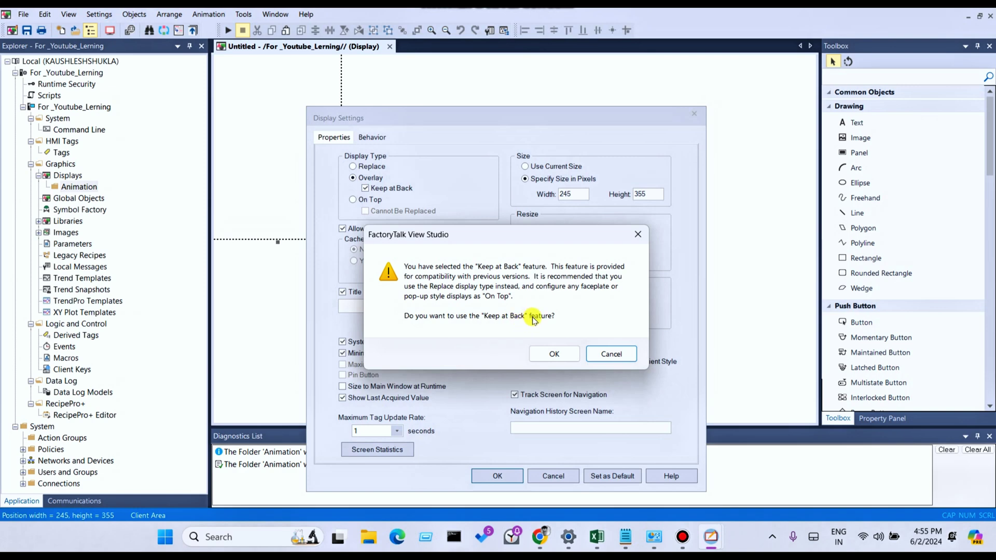
left_click(554, 353)
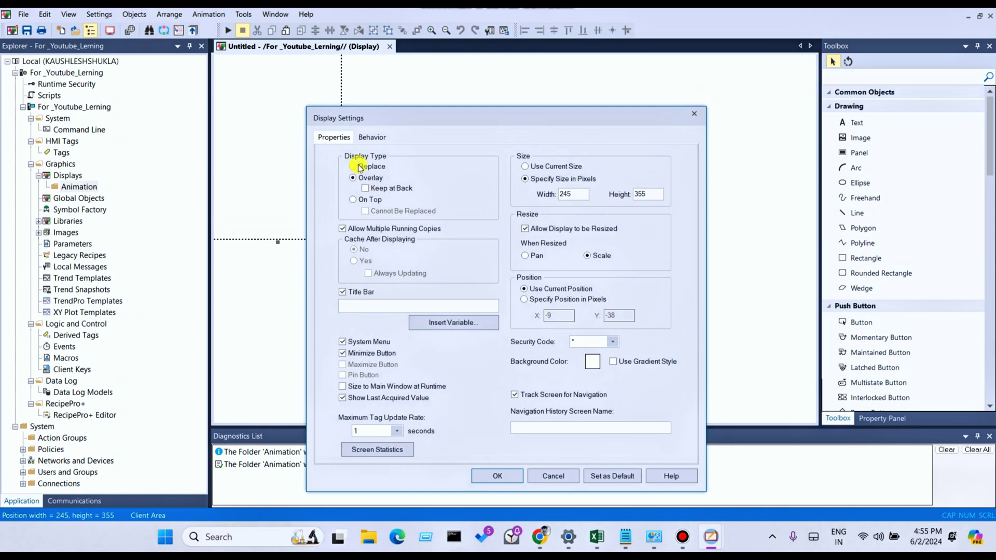
Try the On Top display type and toggle its Cannot Be Replaced option on and off.
left_click(360, 168)
left_click(353, 202)
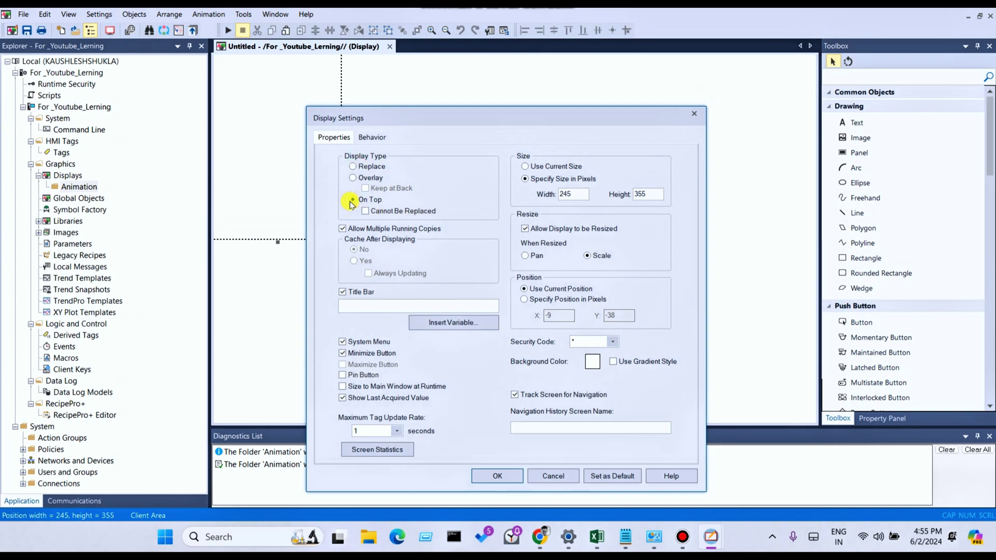
left_click(365, 211)
left_click(364, 212)
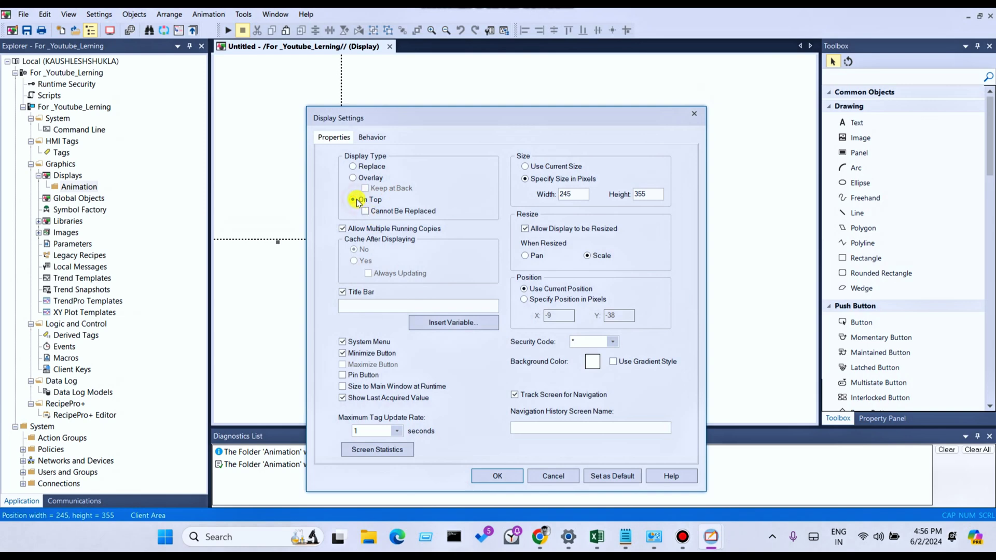
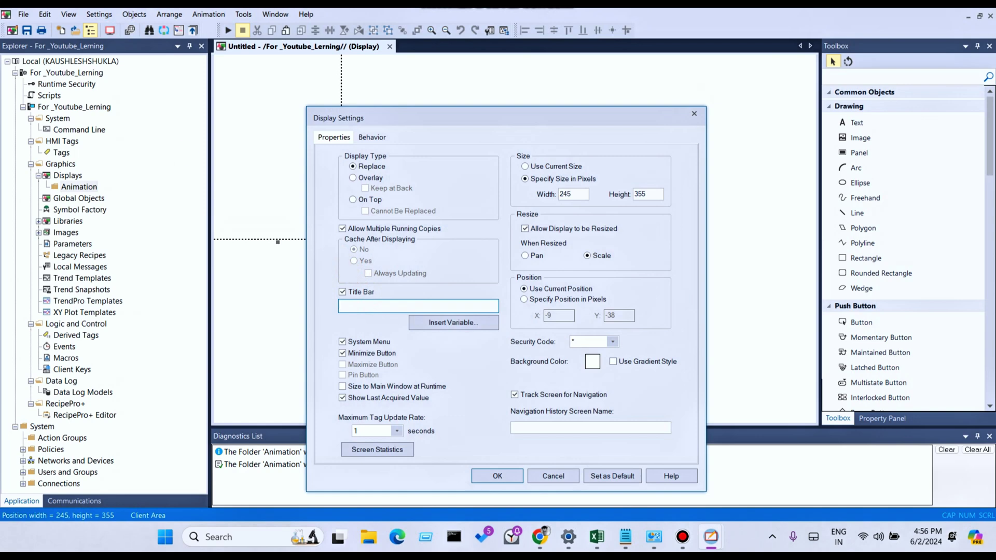
Set the display type to Replace and enter Animation_1 as the title bar text.
type("Animation_1")
left_click_drag(384, 306, 338, 306)
left_click(388, 307)
Look at the time and date variable that can be inserted in the title bar, without adding it.
left_click(439, 323)
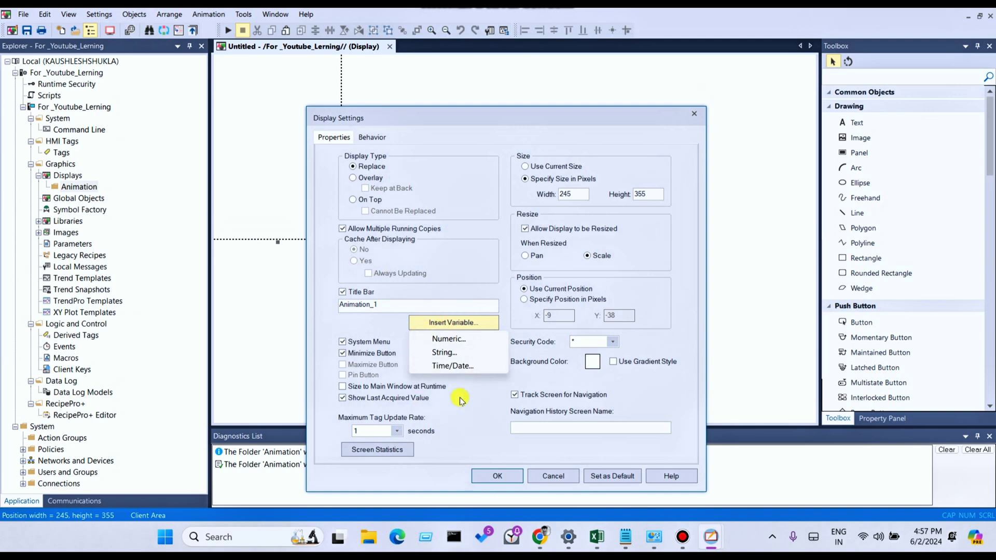
left_click(453, 366)
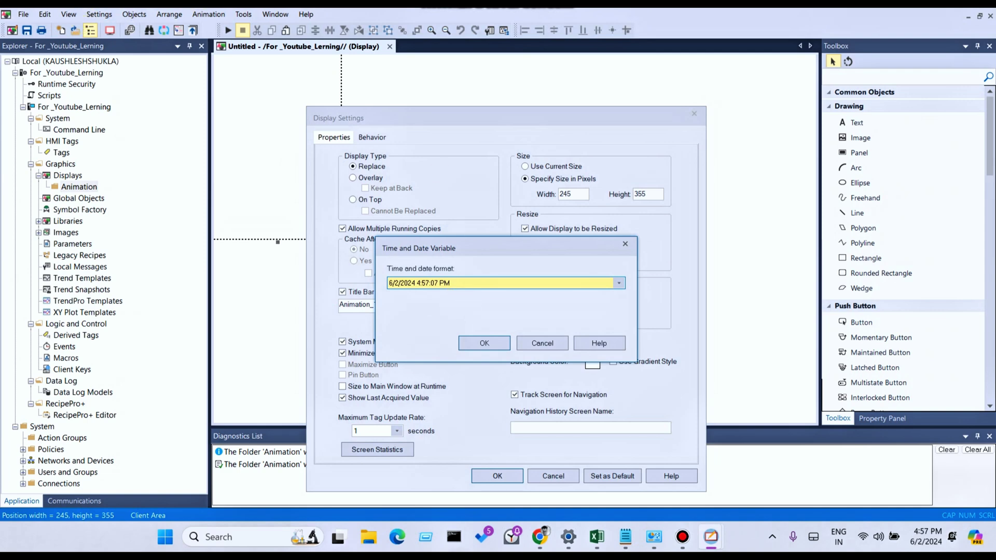
key("Escape")
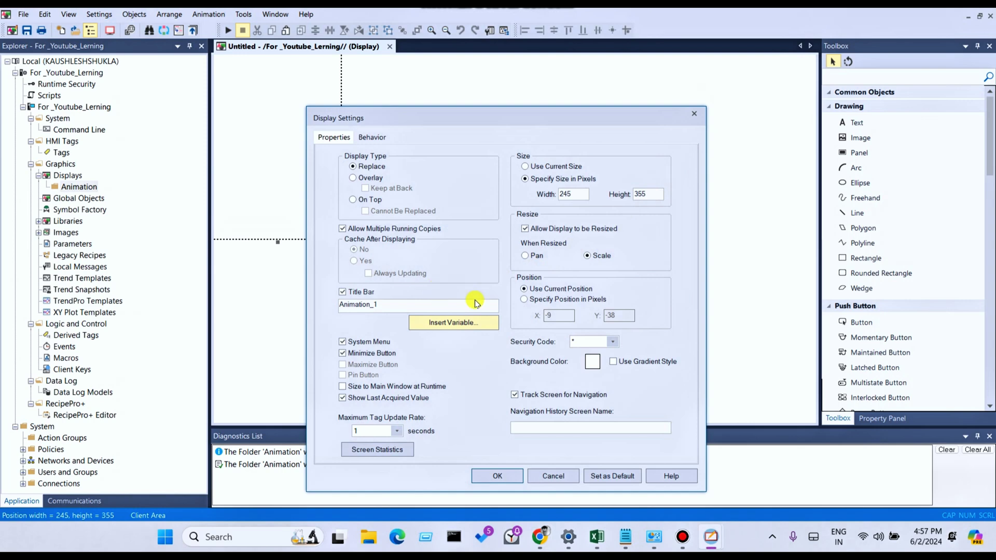
left_click(417, 305)
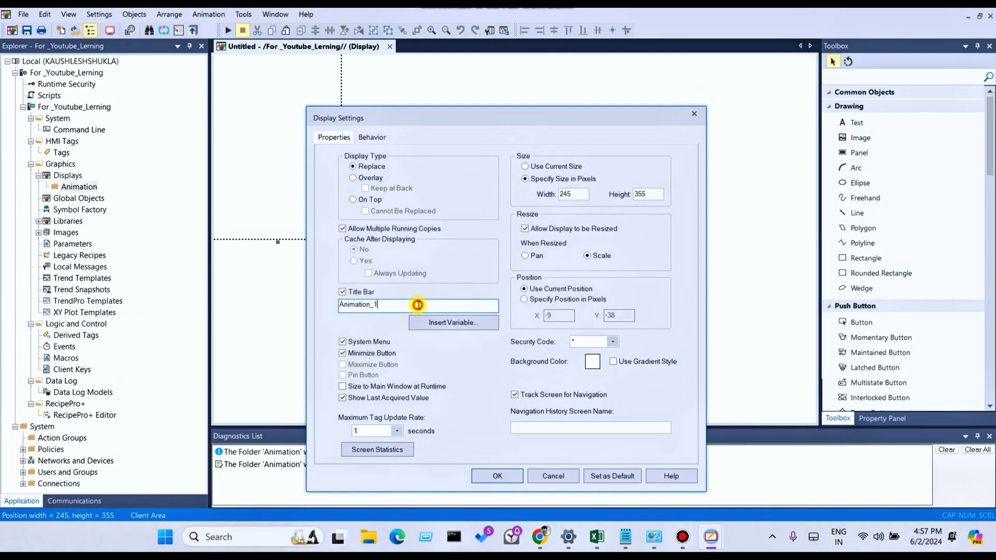
Examine the numeric variable options for the title bar, including the left-fill choices and the tag browser, without selecting a tag.
left_click(440, 321)
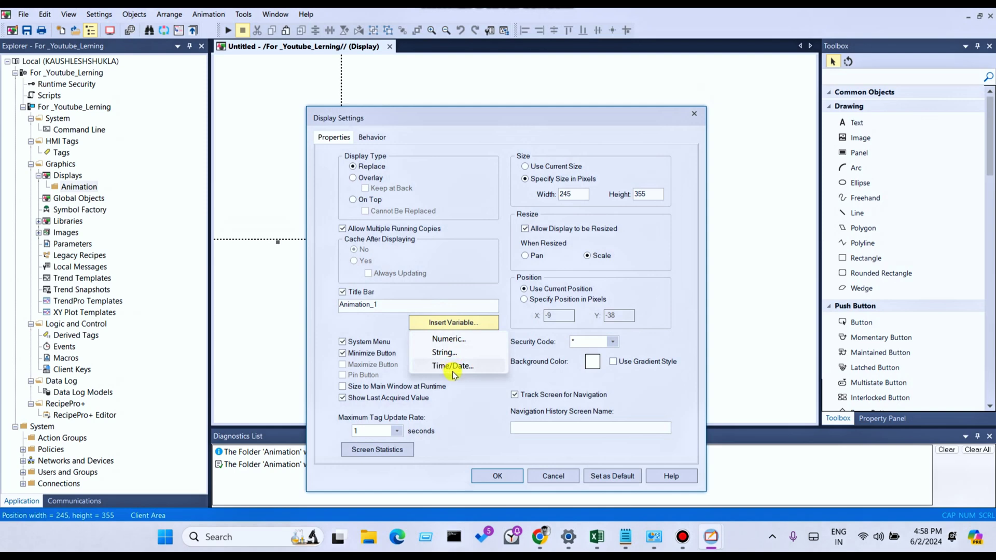
left_click(444, 343)
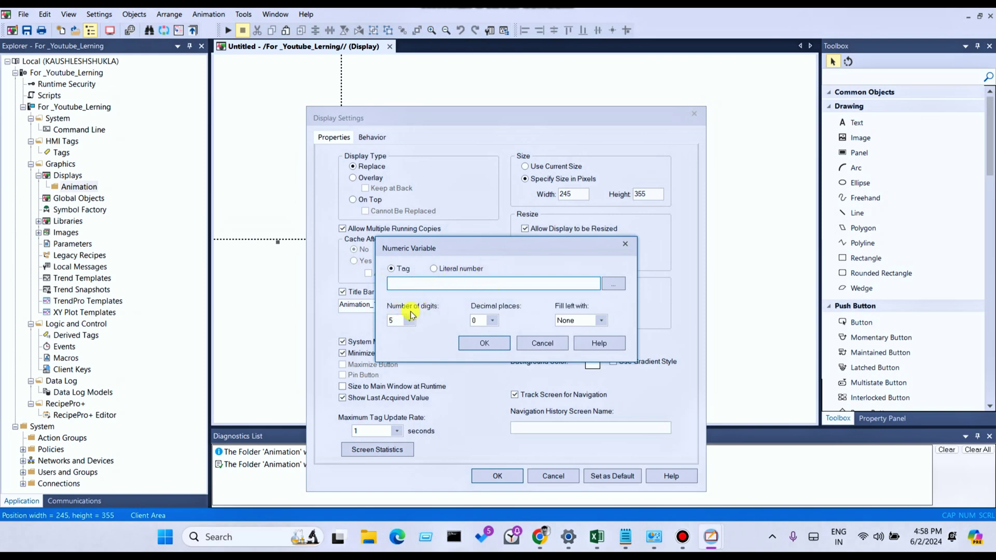
left_click(600, 323)
left_click(601, 323)
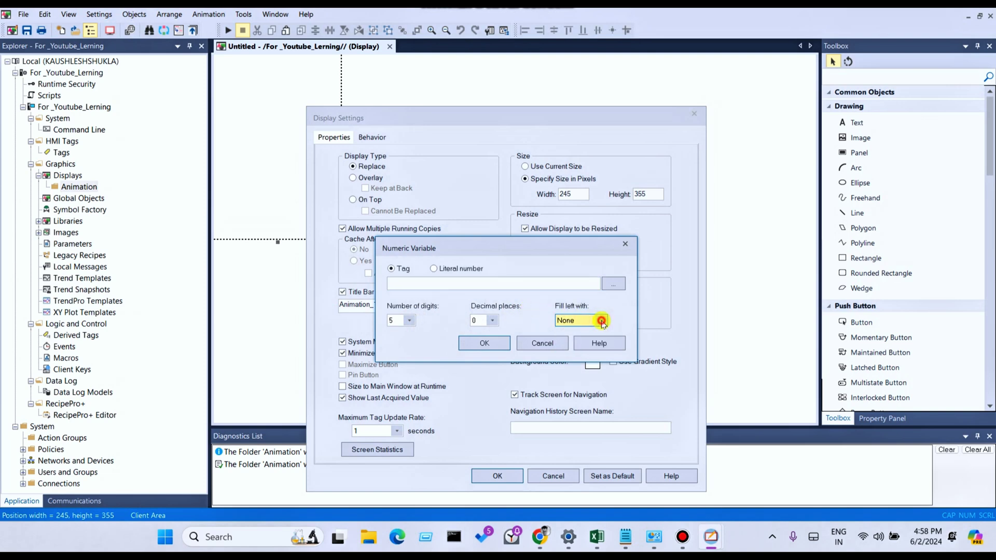
left_click(415, 283)
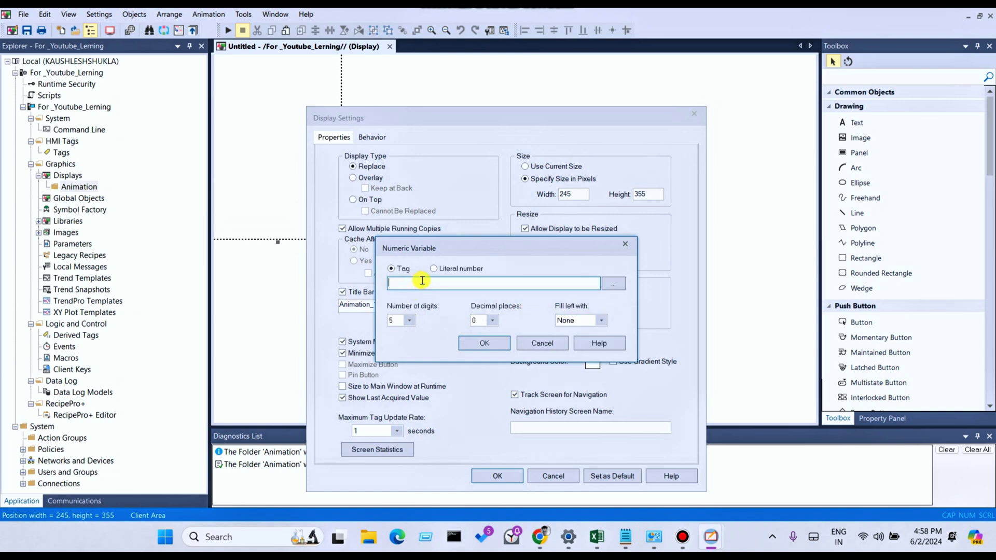
left_click(613, 285)
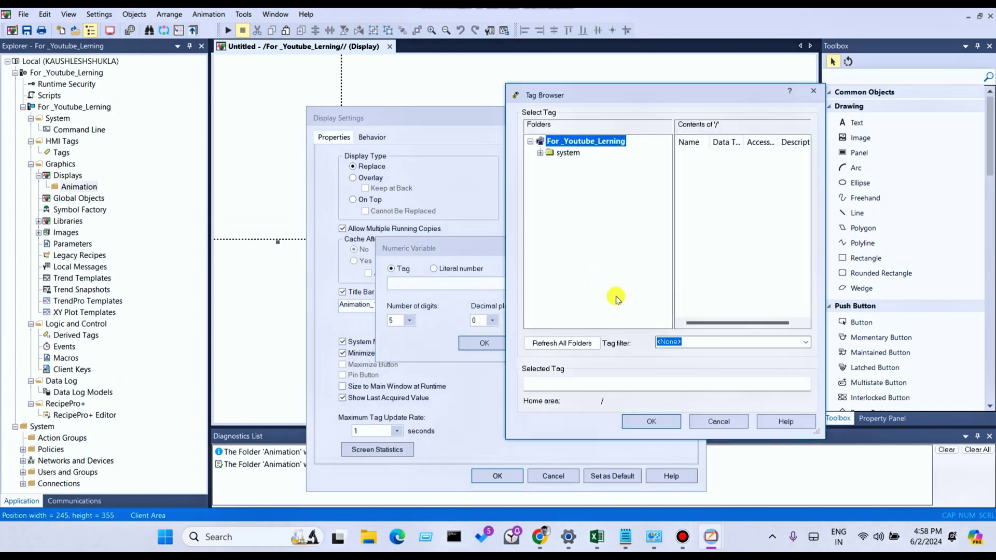
left_click(719, 422)
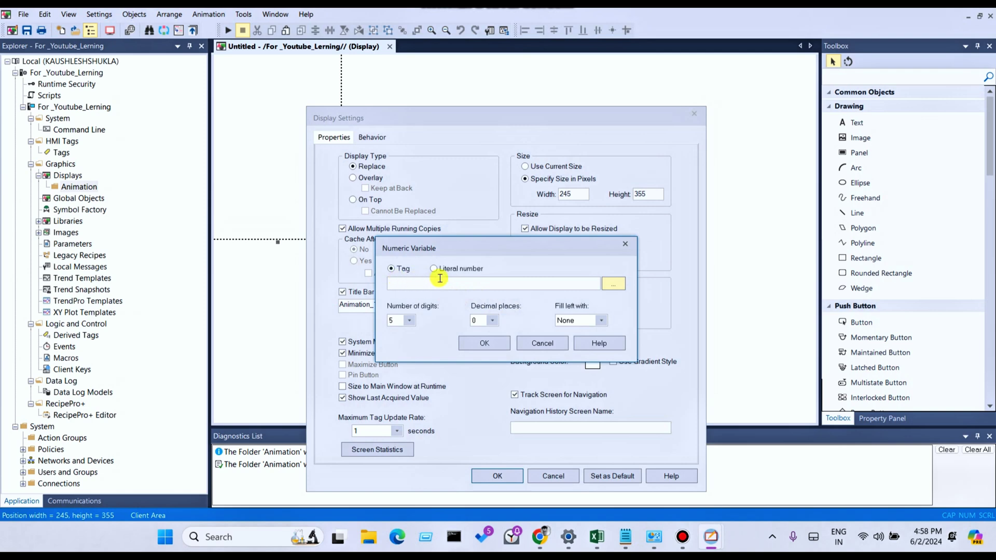
Try the Literal number option of the numeric variable, leave it without inserting anything, and close the help page.
left_click(414, 283)
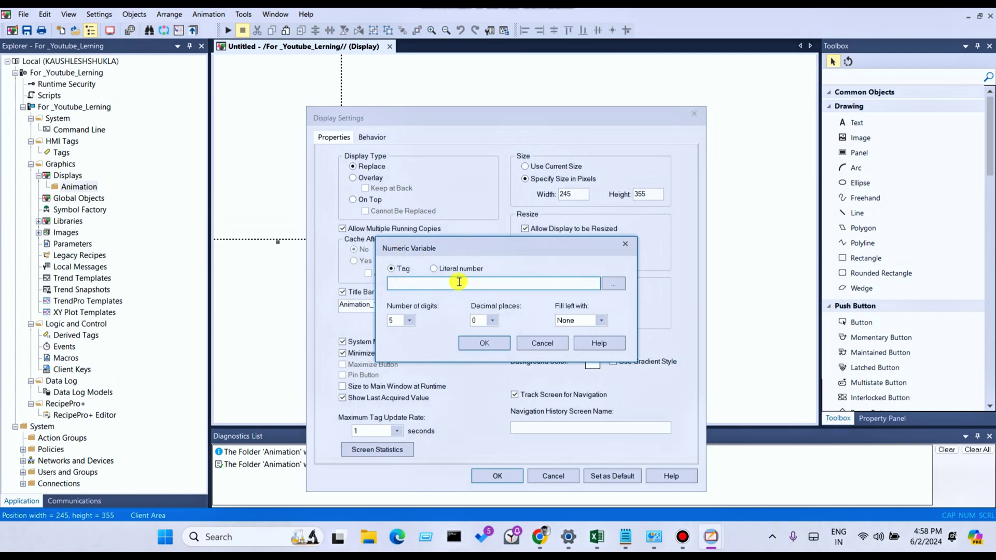
left_click(437, 269)
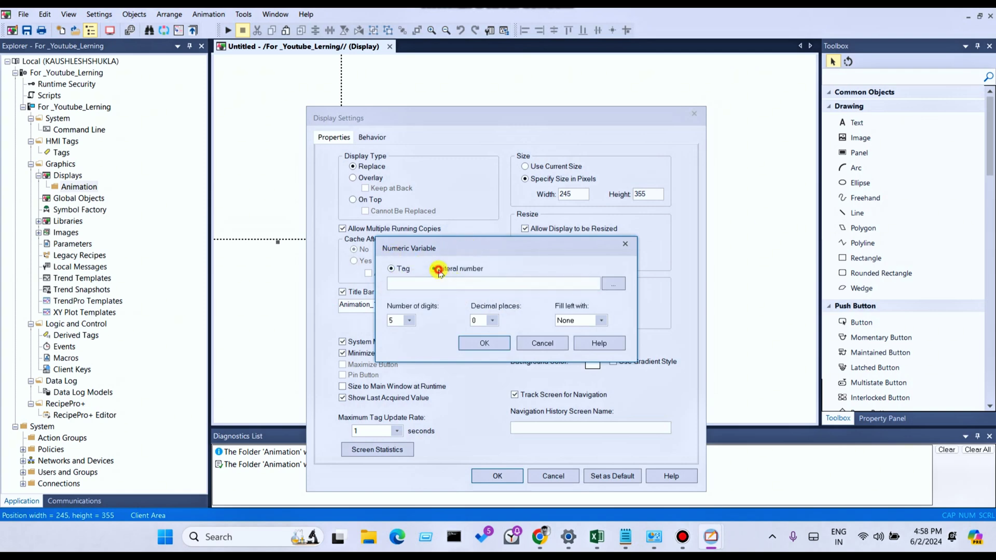
left_click(539, 346)
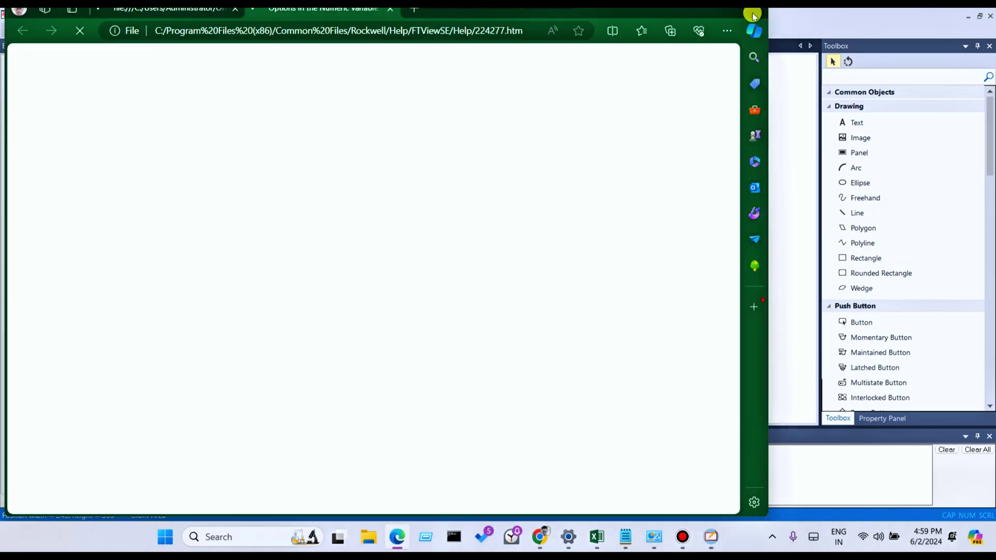
left_click(762, 10)
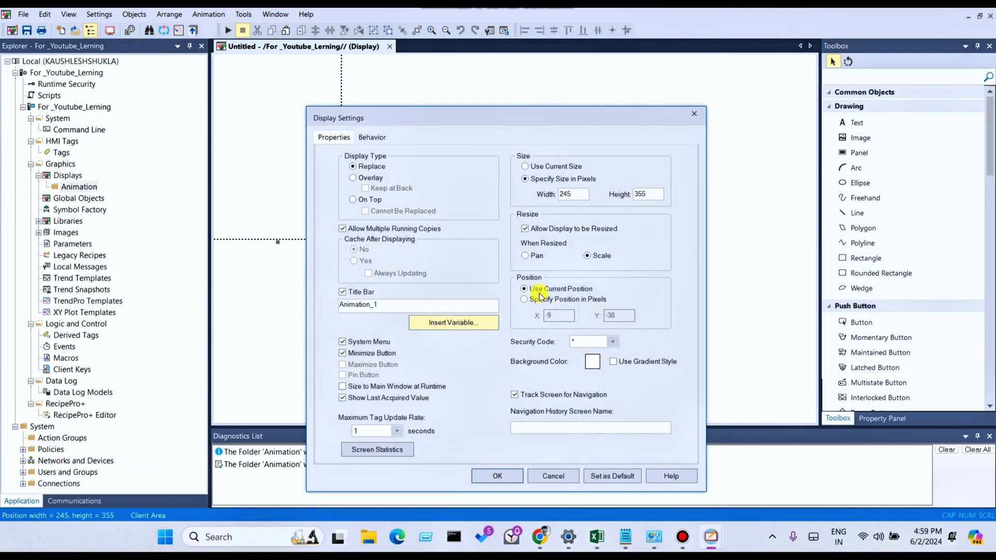
Look at the string variable options for the title bar and close them without inserting a variable.
left_click(469, 323)
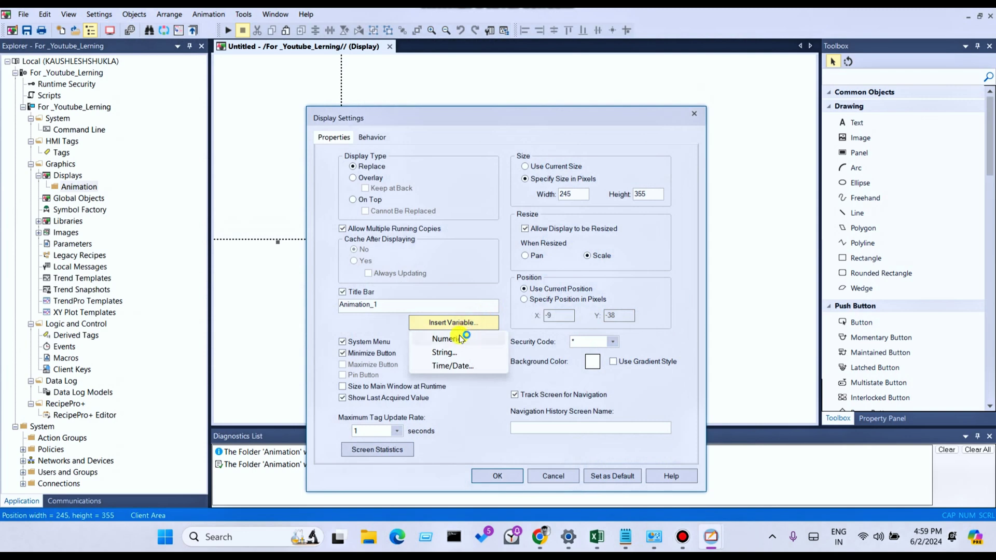
left_click(443, 353)
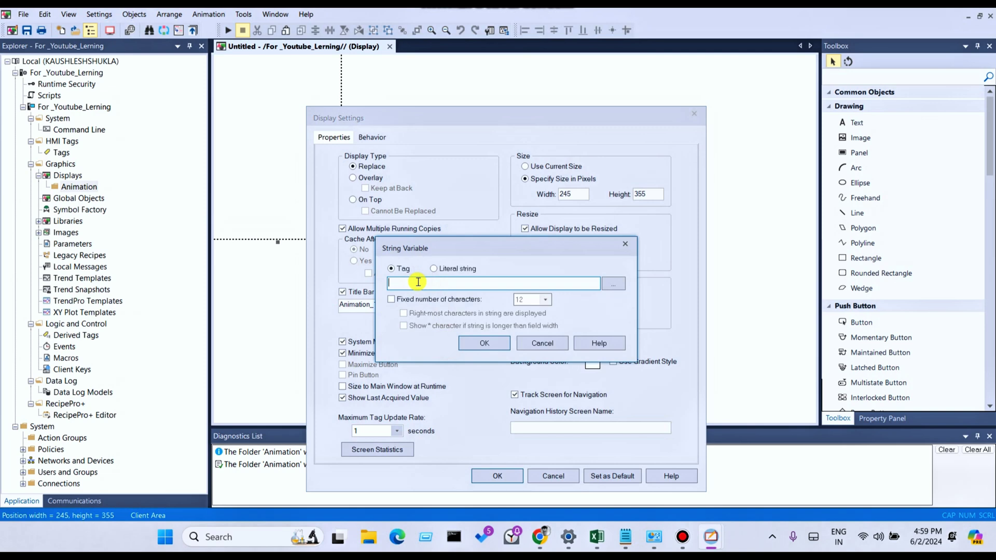
left_click_drag(439, 247, 434, 322)
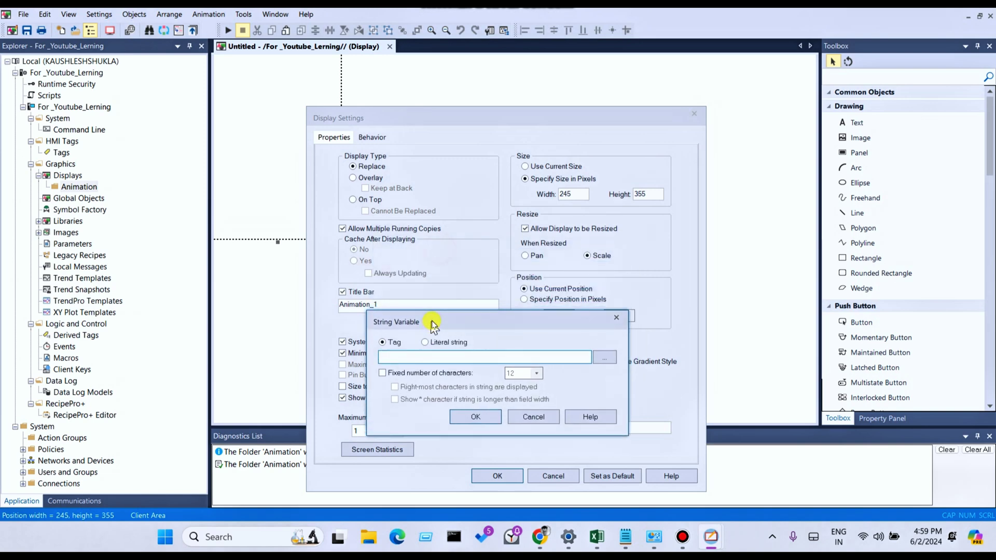
left_click(621, 317)
Review the numeric variable options for the title bar again and cancel without inserting one.
left_click(490, 323)
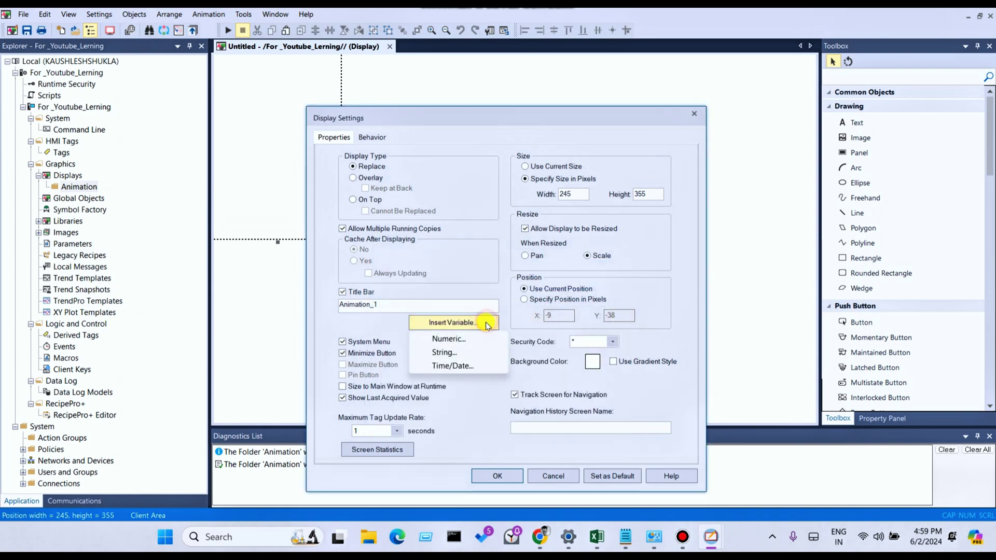
left_click(448, 339)
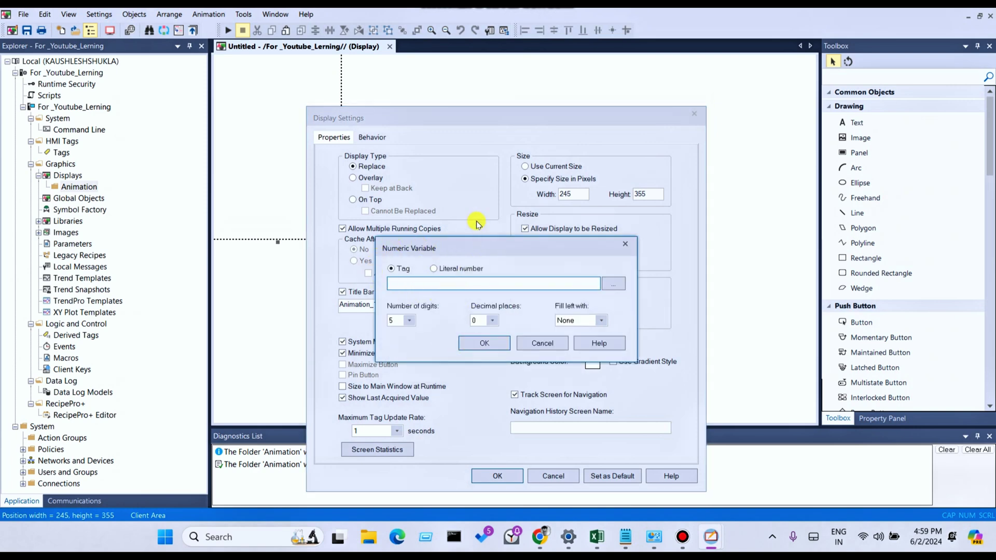
left_click(541, 342)
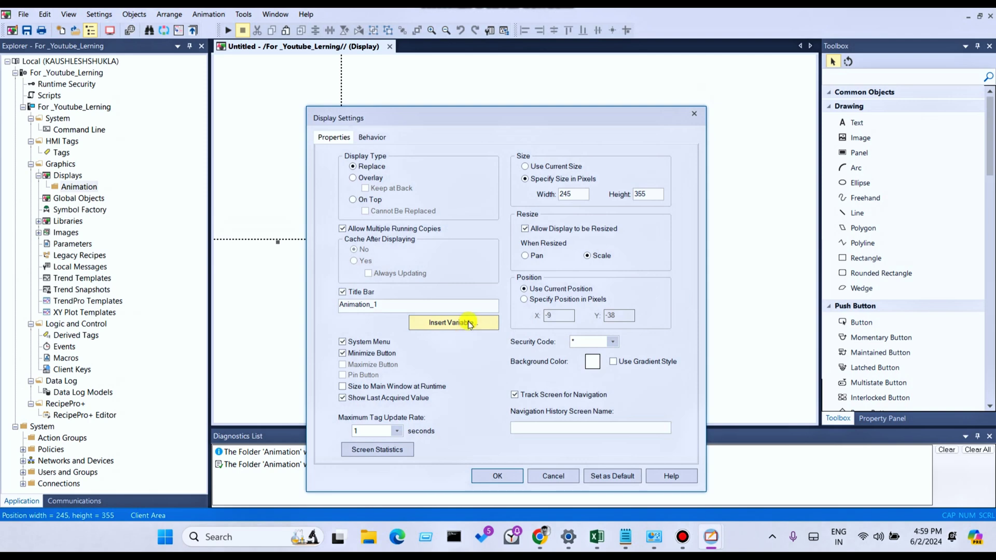
Start a string variable for the title bar, compare Literal string with Tag, keep Tag, and browse for a tag.
left_click(470, 323)
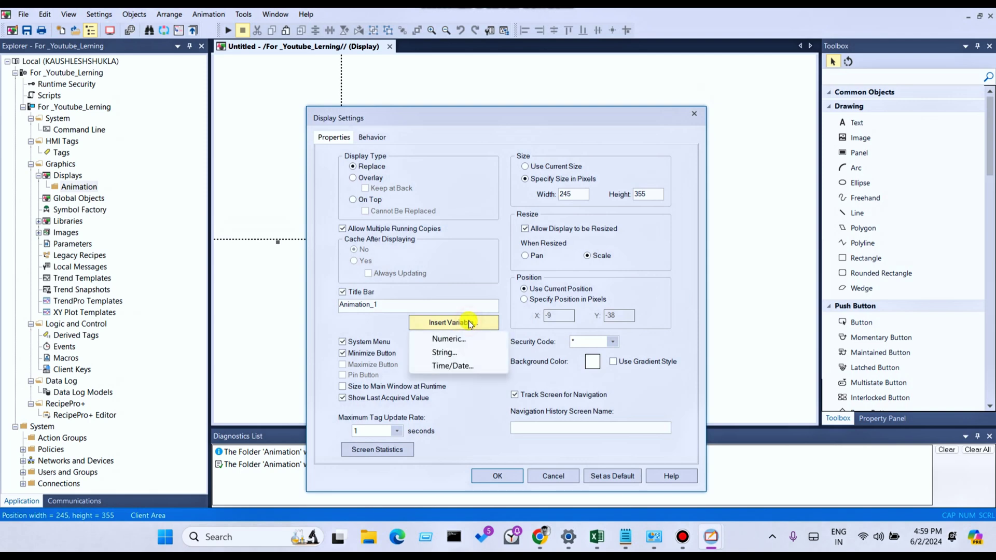
left_click(457, 354)
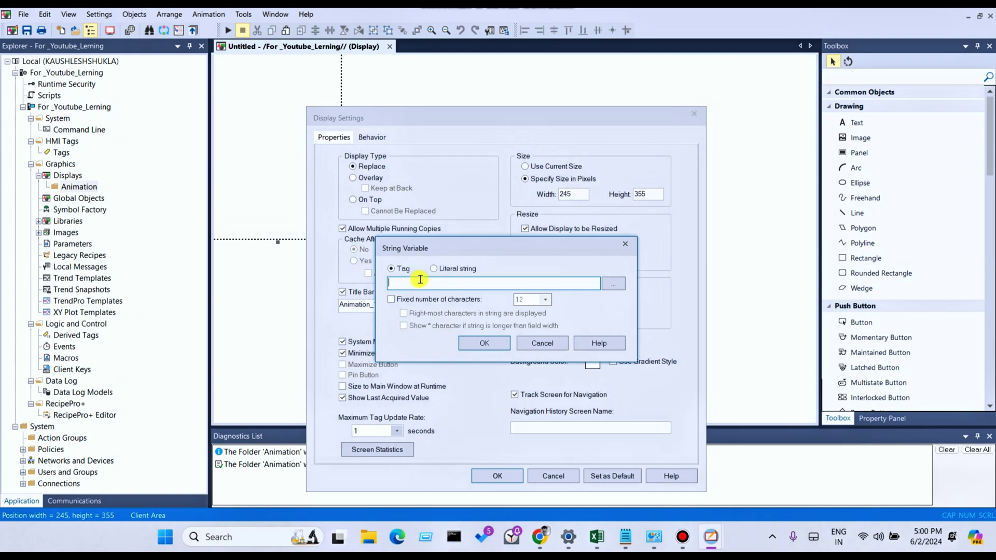
left_click(433, 268)
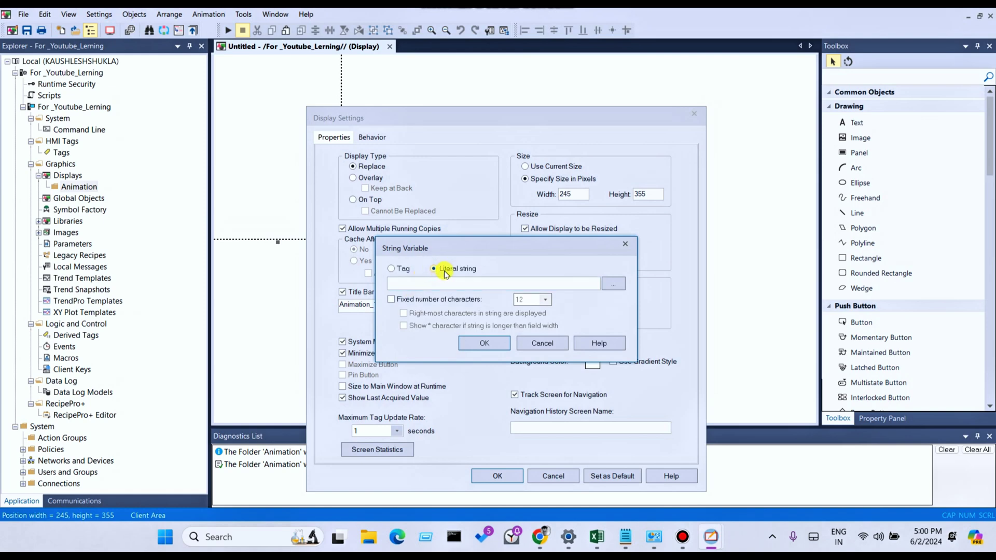
left_click(390, 268)
left_click(613, 283)
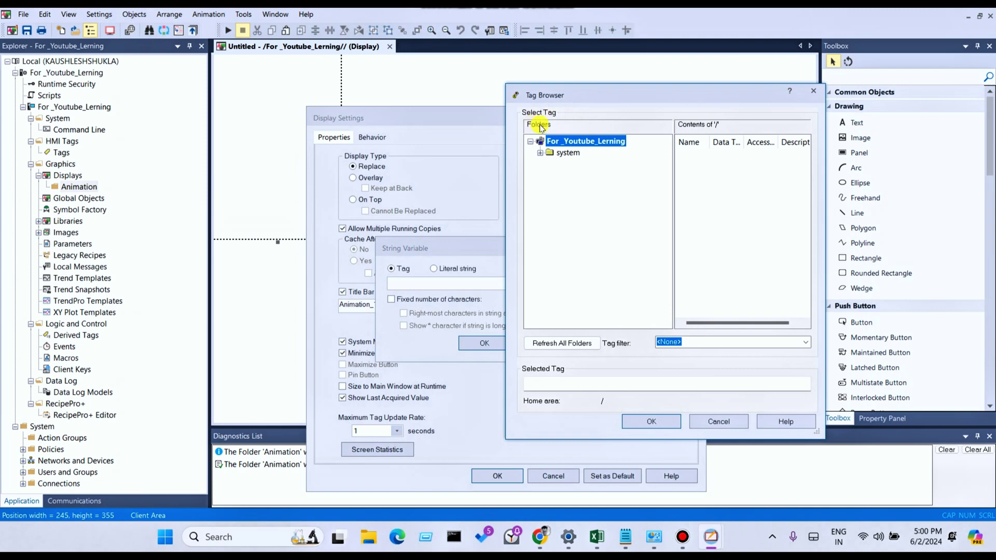
List the tags in the system folder and widen the tag list and its Name column to show full names.
left_click_drag(569, 95, 562, 128)
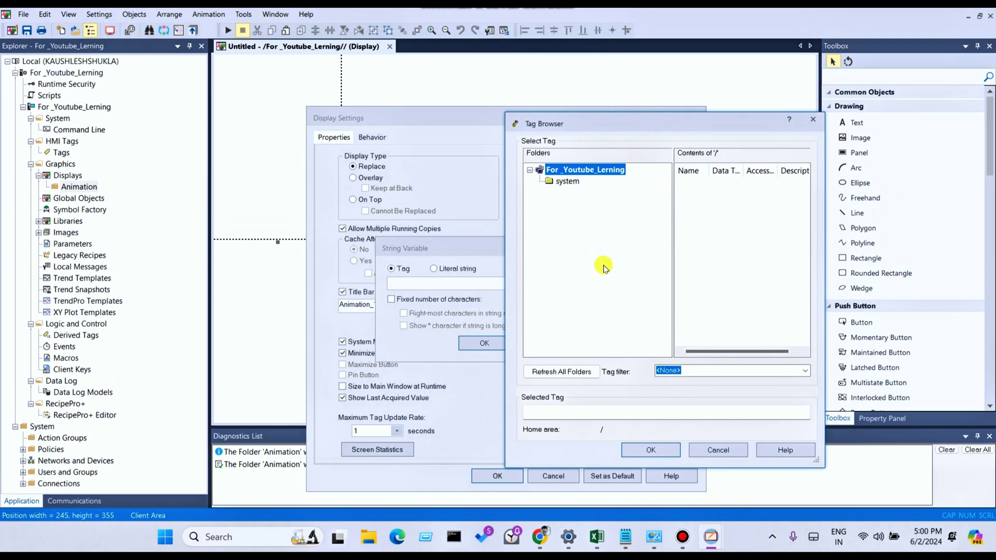
left_click(557, 181)
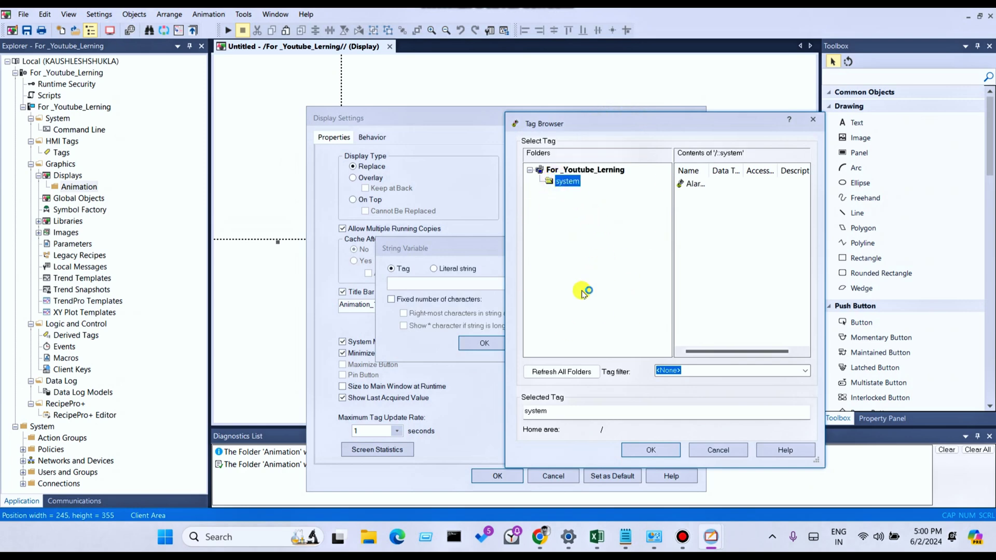
left_click_drag(710, 170, 748, 170)
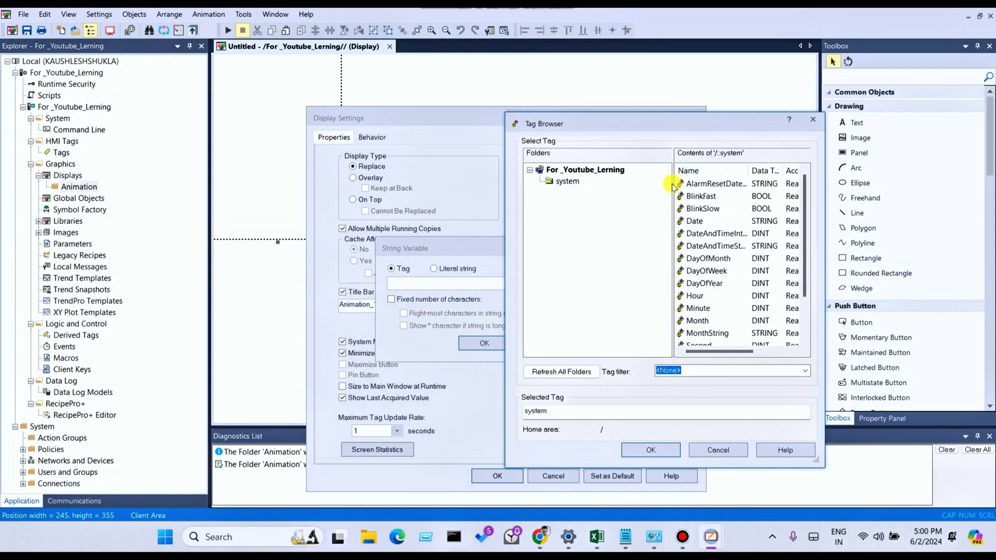
left_click_drag(673, 185, 616, 189)
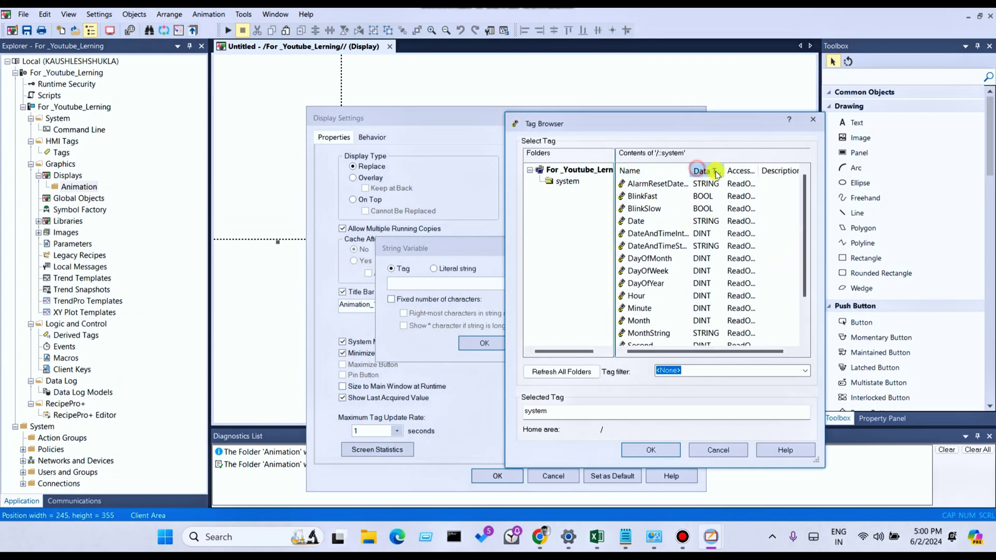
left_click_drag(693, 168, 751, 180)
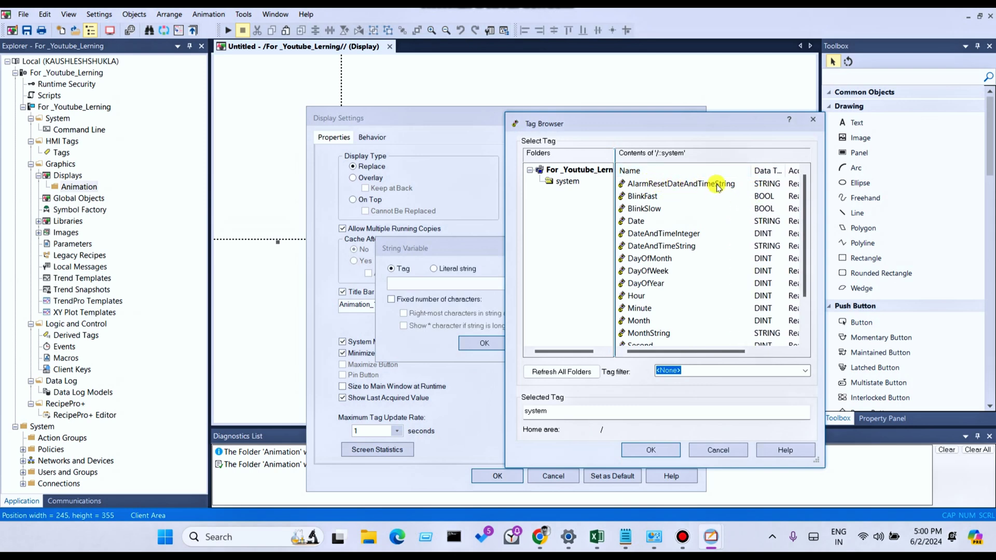
Go through the system folder's tags from BlinkFast to MonthString, checking each tag's name and data type.
left_click(632, 196)
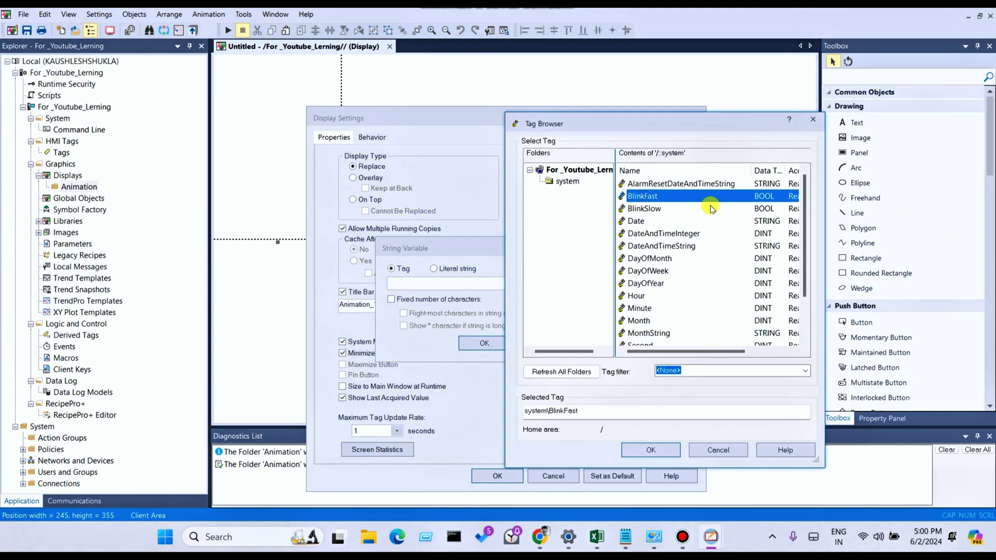
left_click(654, 208)
left_click(648, 221)
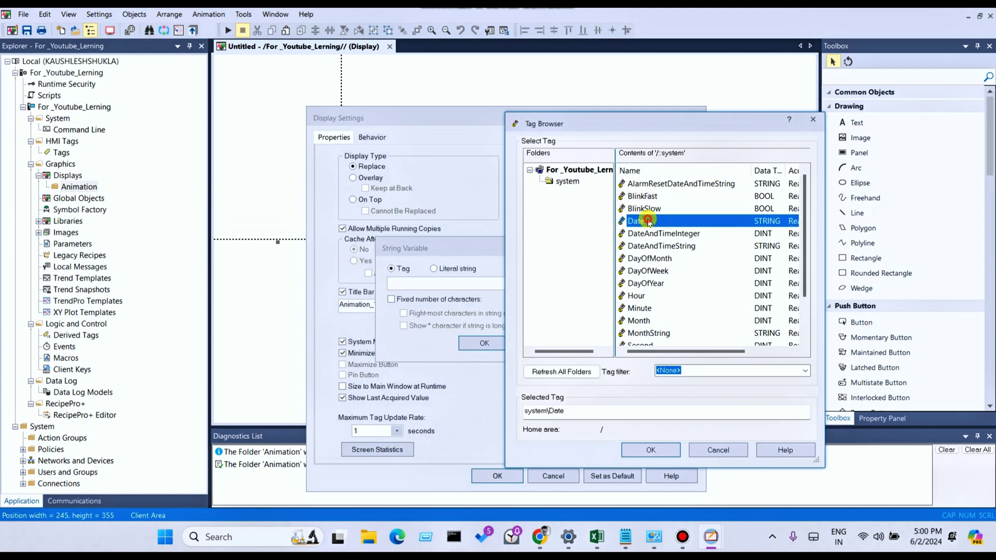
left_click(674, 233)
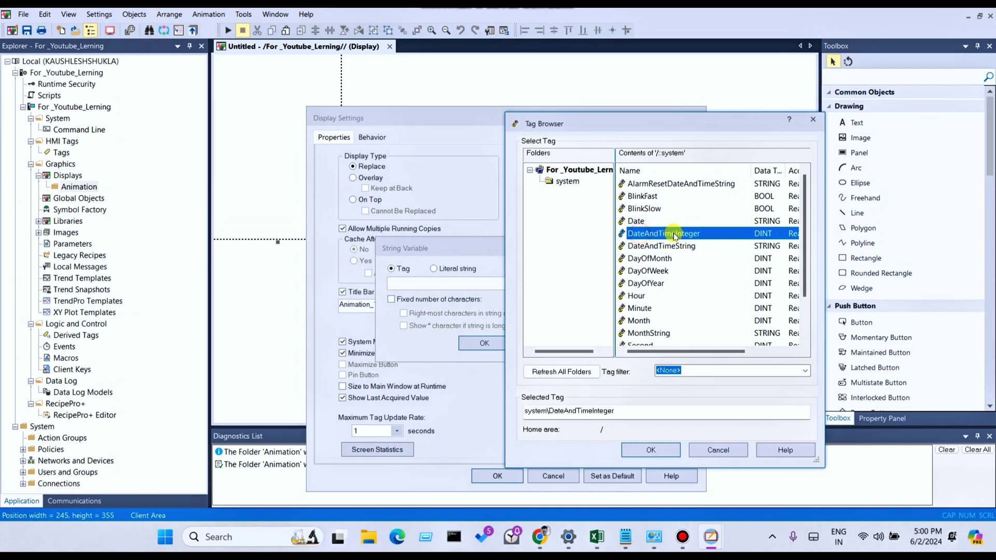
left_click(649, 248)
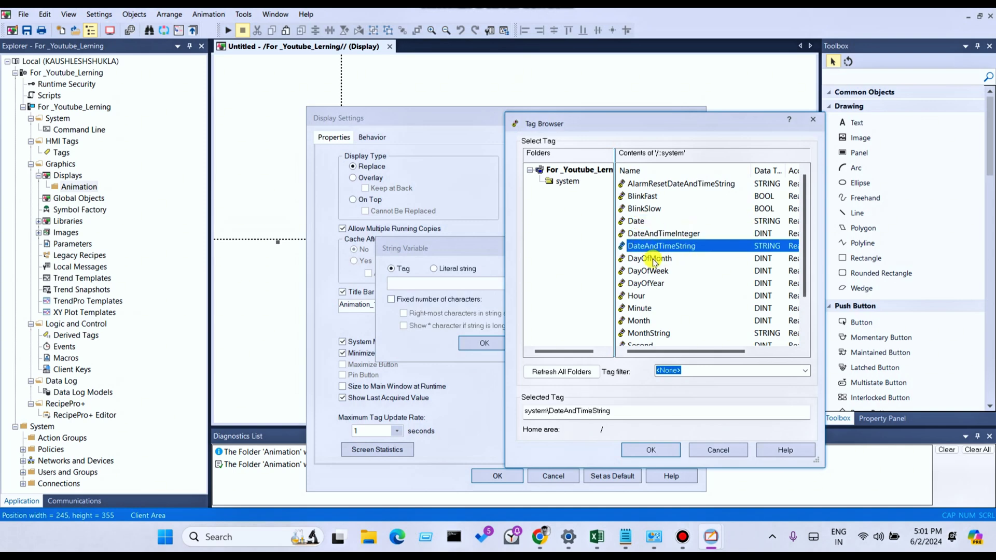
left_click(648, 259)
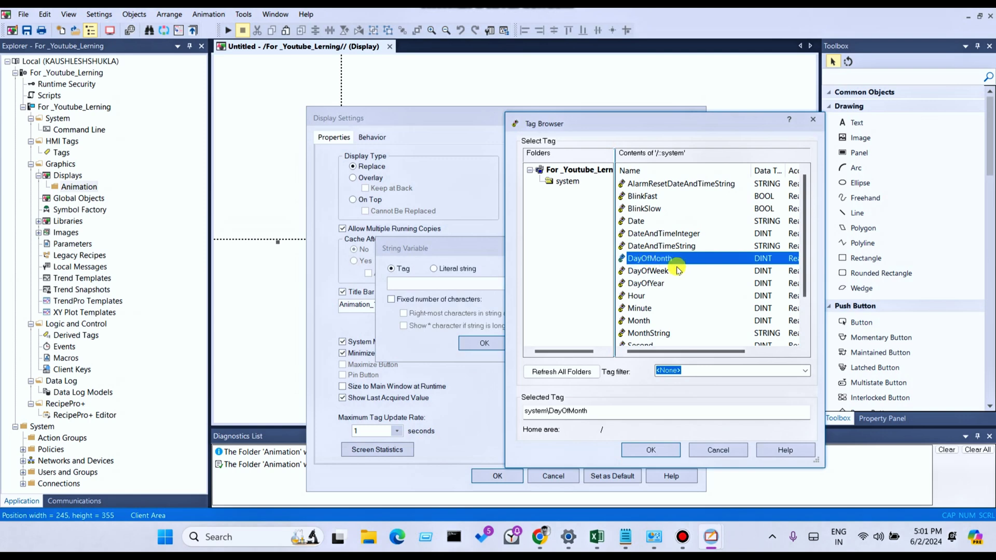
left_click(651, 270)
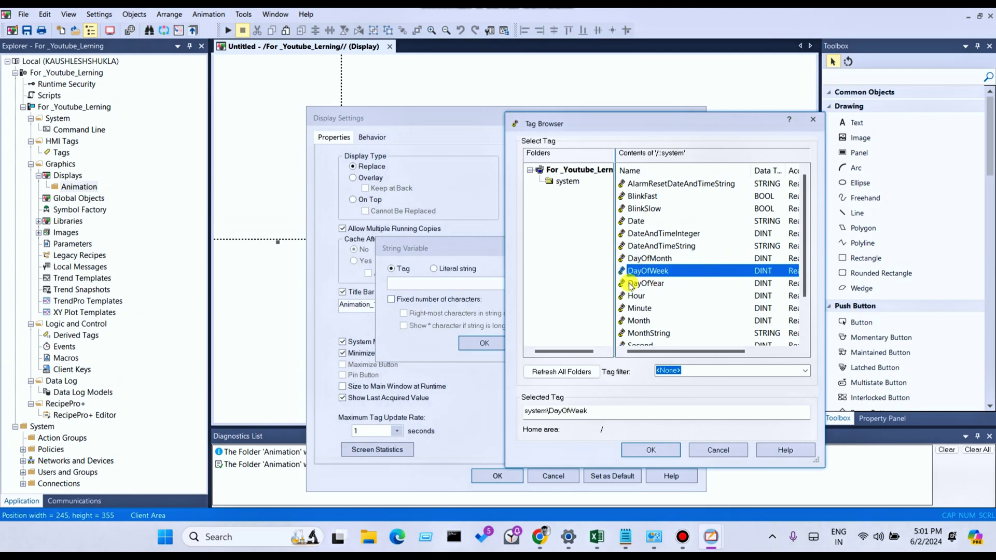
left_click(628, 283)
left_click(649, 296)
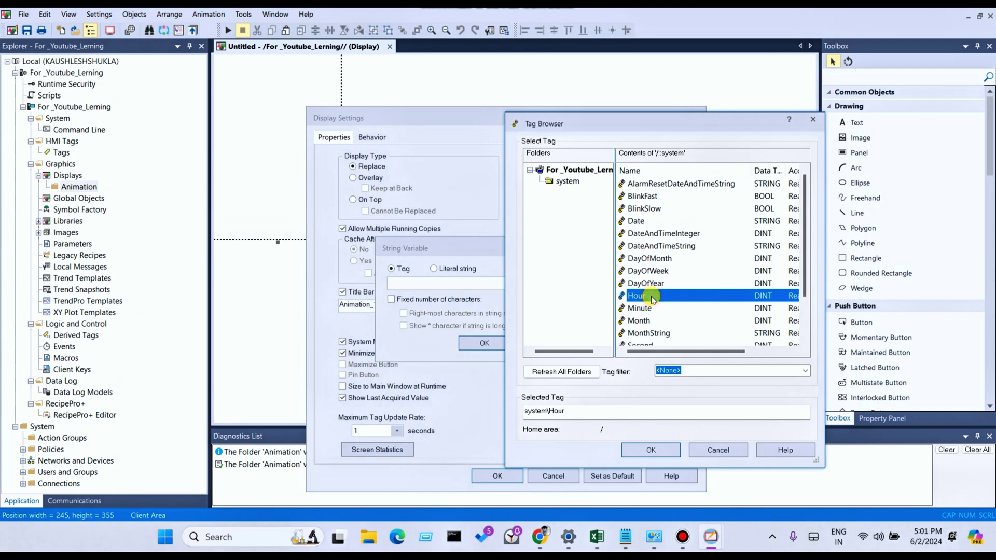
left_click(649, 310)
left_click(642, 321)
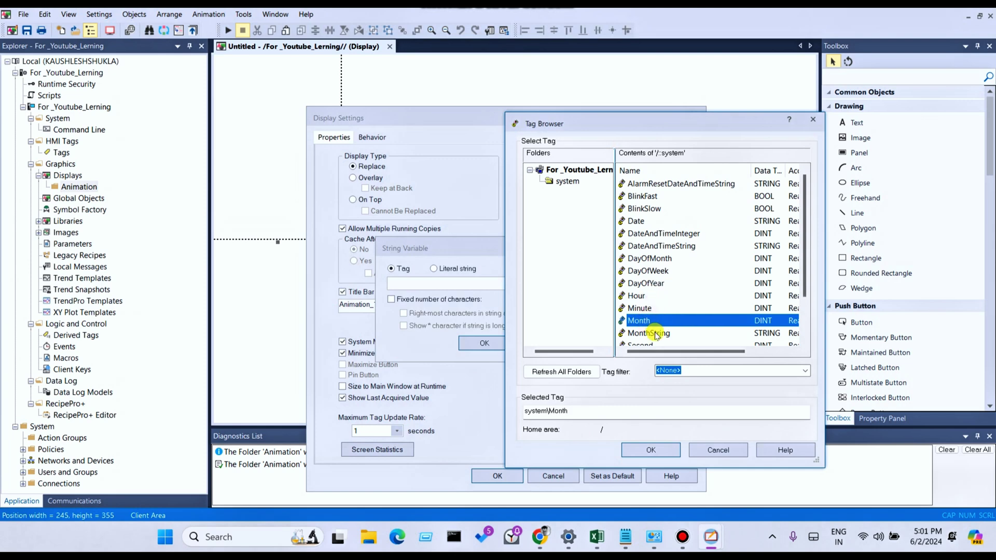
left_click(651, 332)
Check the remaining system tags Second, Time, User and Year, and cancel the tag selection.
left_click_drag(807, 268, 805, 280)
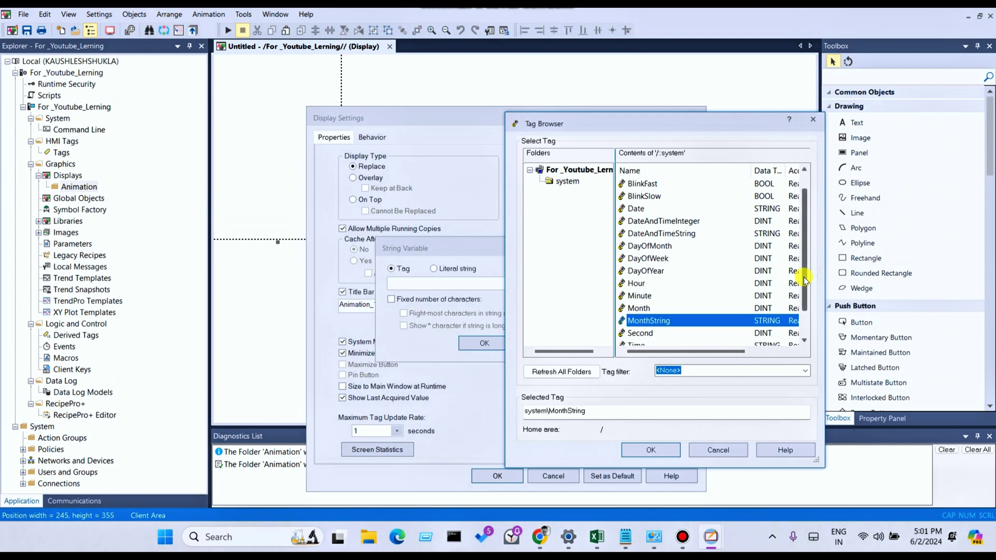
left_click_drag(805, 280, 806, 291)
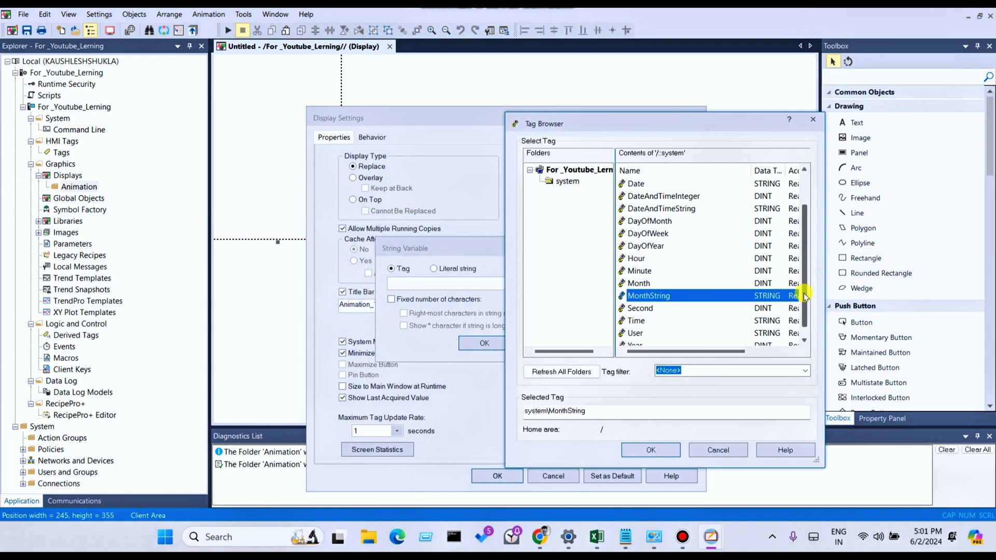
left_click(652, 309)
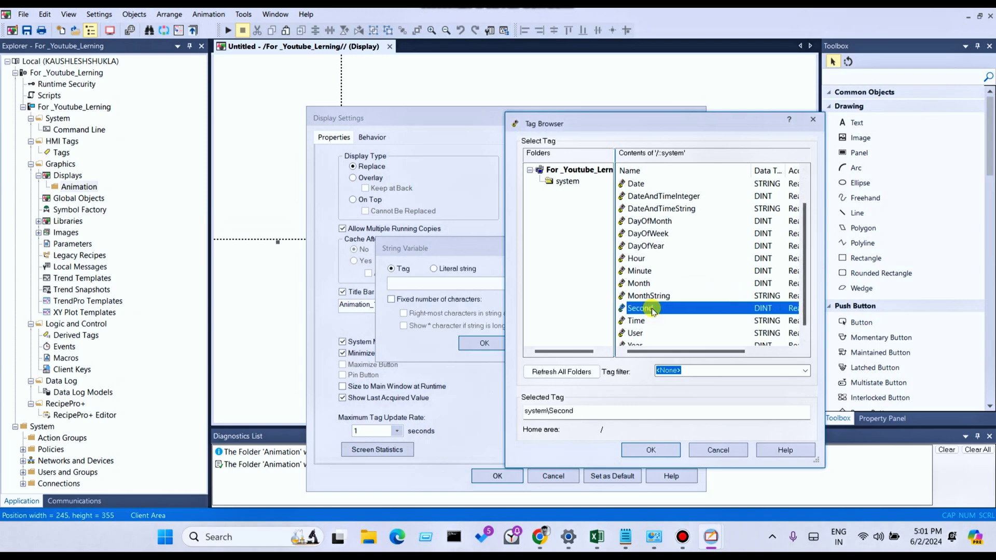
left_click(645, 322)
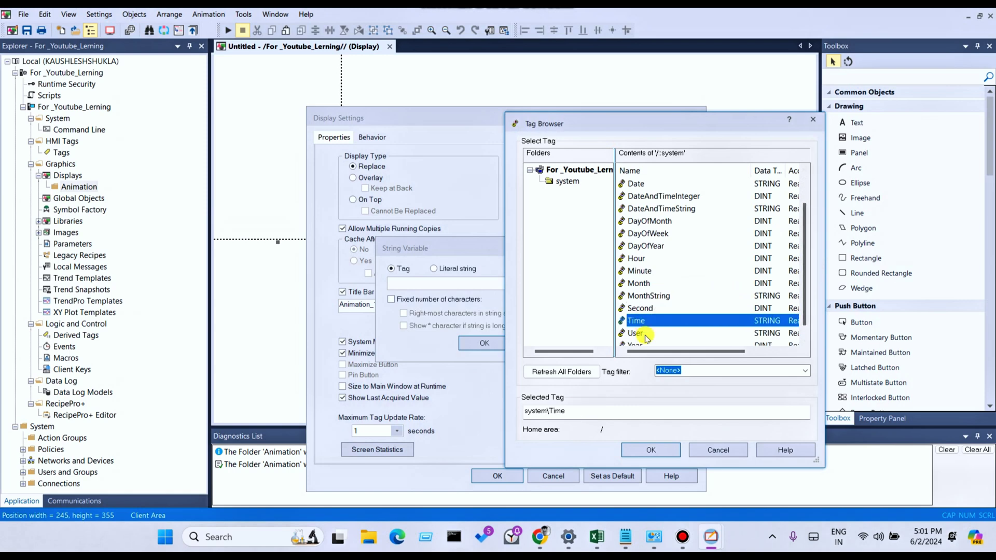
left_click(646, 333)
left_click_drag(798, 282, 798, 292)
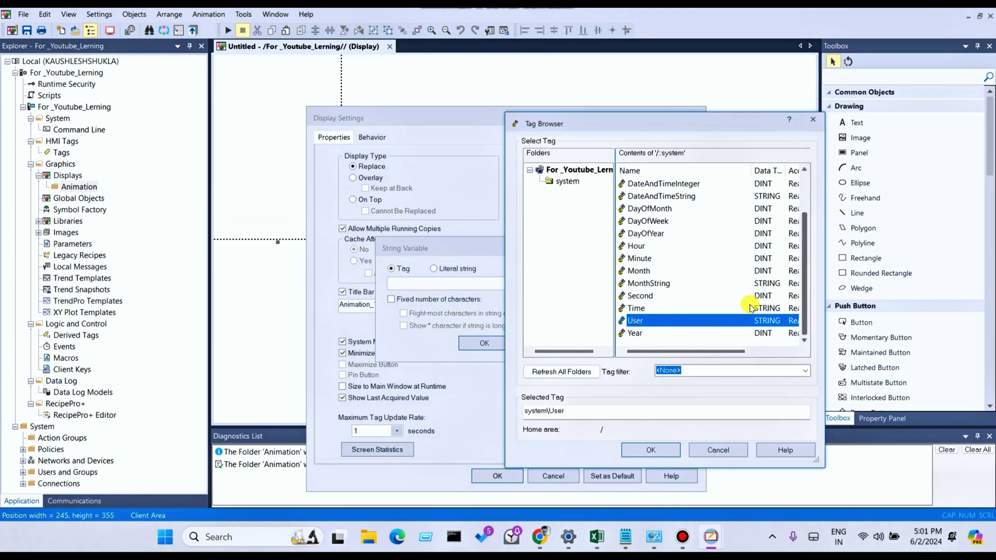
left_click(652, 334)
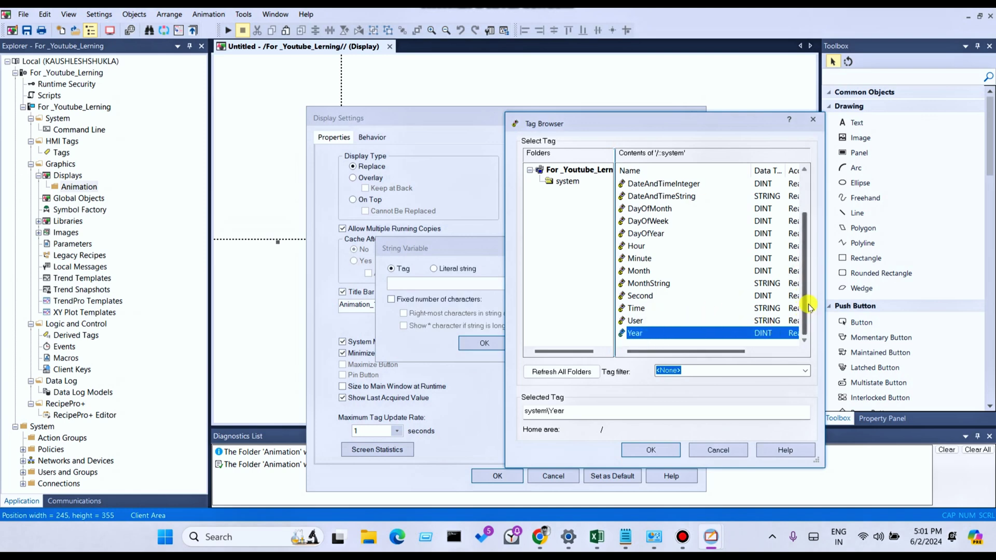
left_click_drag(806, 307, 805, 223)
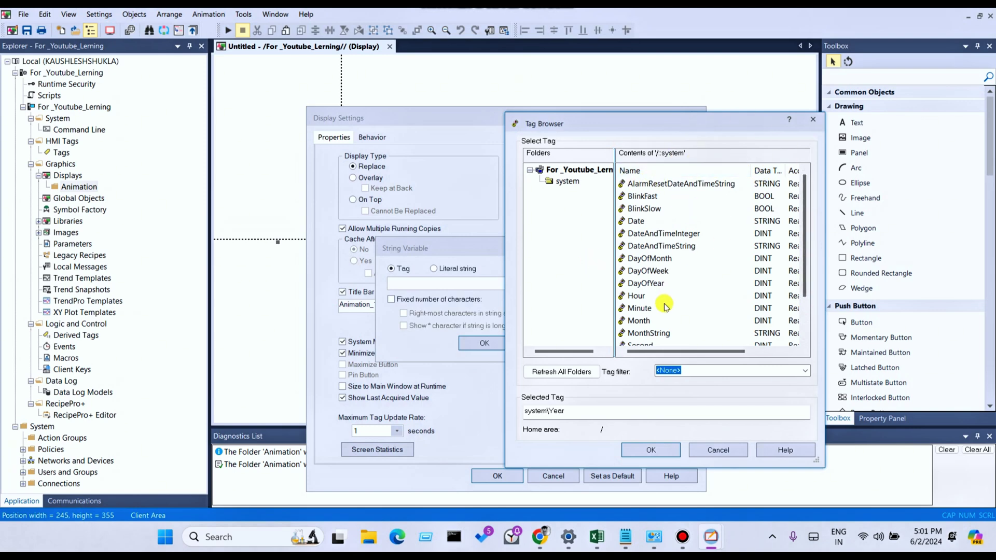
left_click(710, 451)
Try a literal string variable with the text #1 for the title bar and cancel without inserting it.
left_click_drag(451, 255, 454, 271)
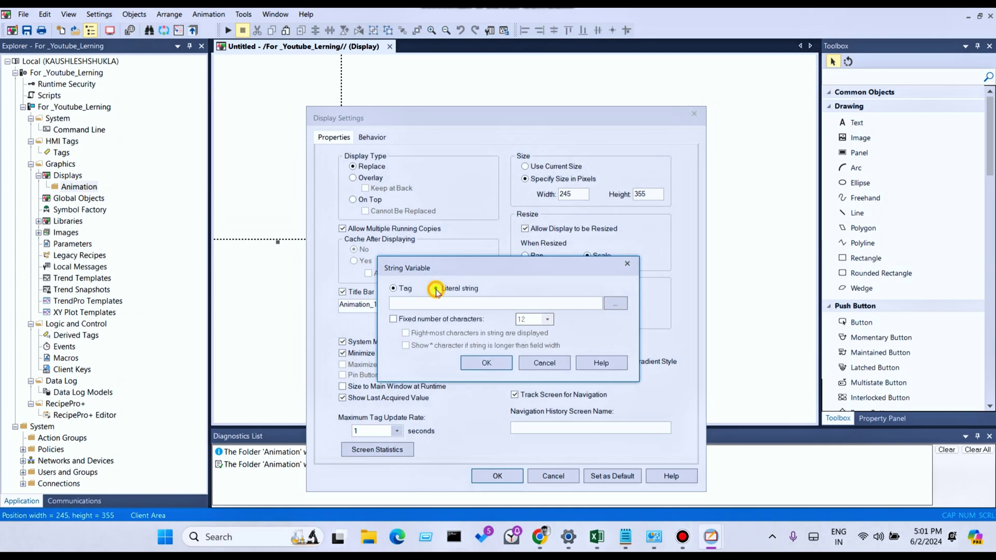
left_click(436, 289)
left_click(427, 303)
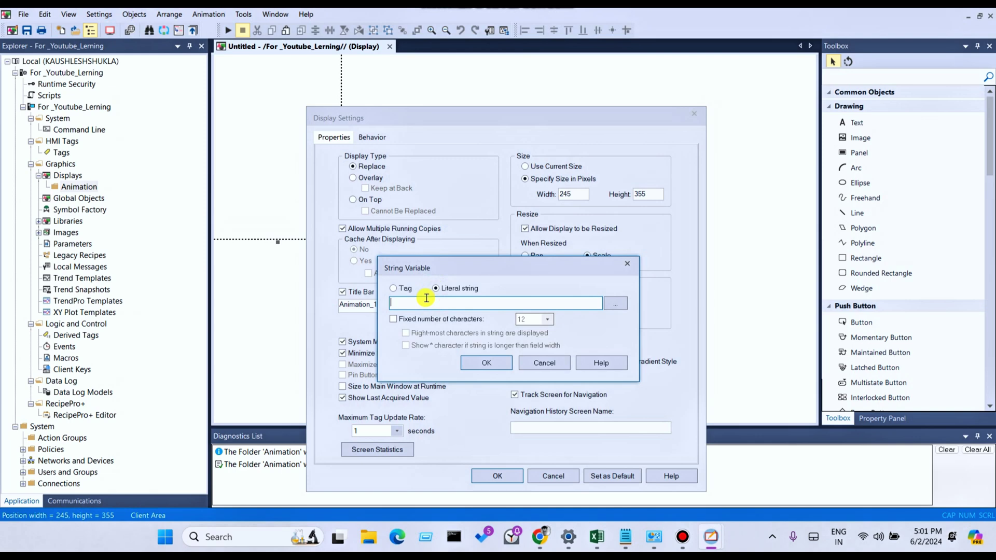
type("#1")
left_click(547, 360)
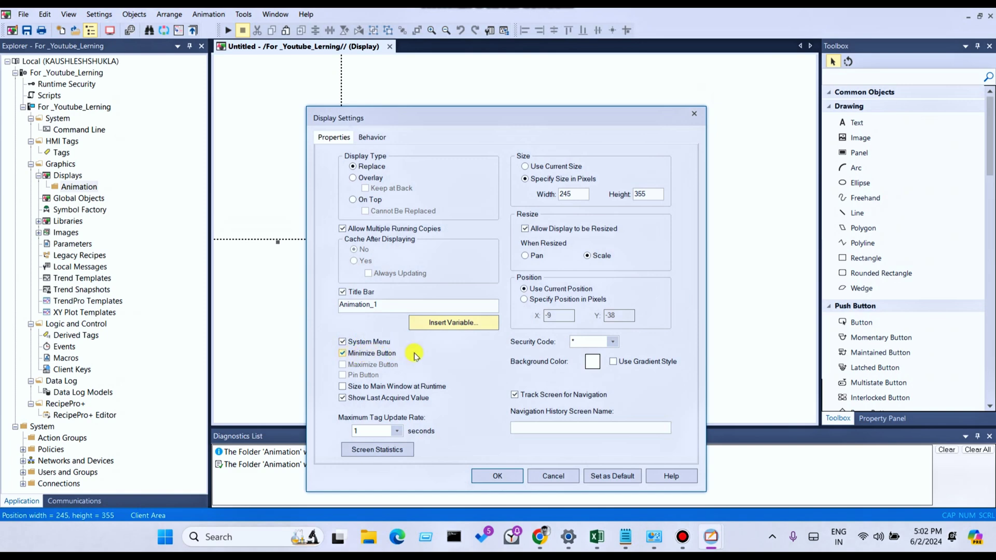
Turn the display's System Menu option off and on again, and re-enable its Minimize Button.
left_click(343, 343)
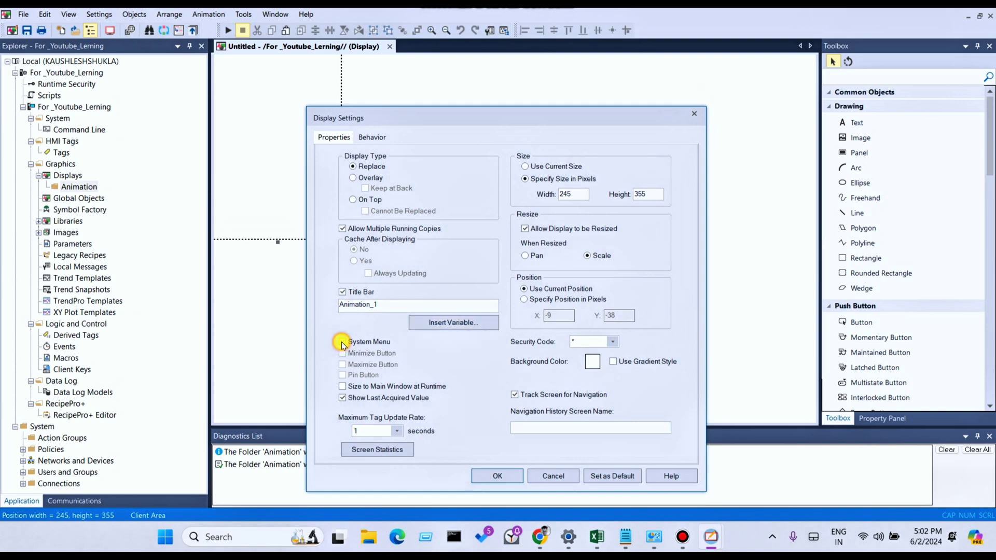
left_click(342, 342)
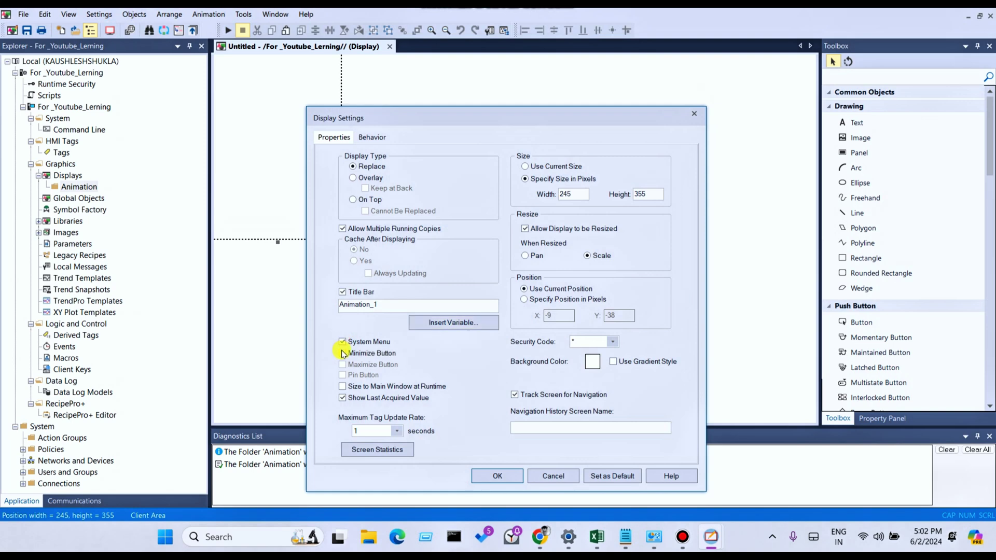
left_click(343, 353)
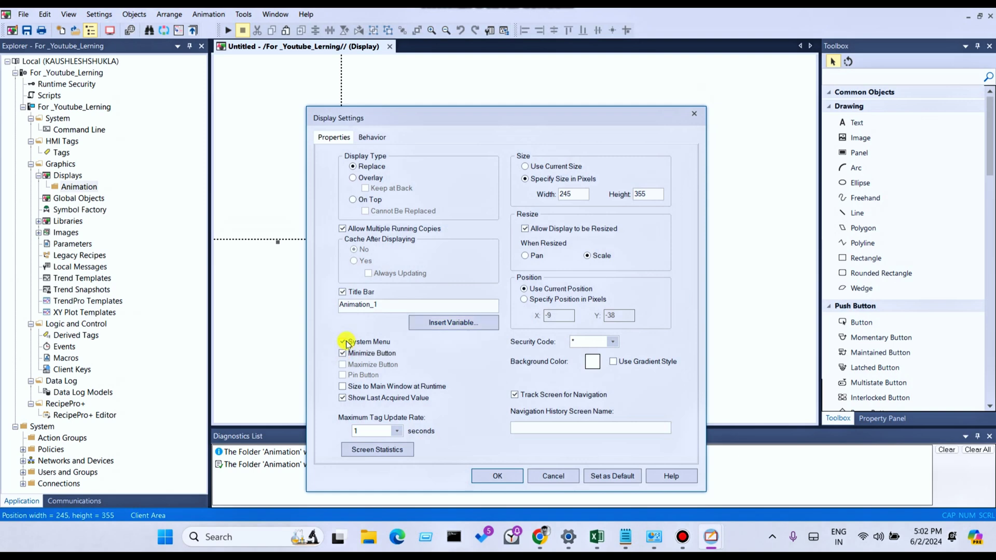